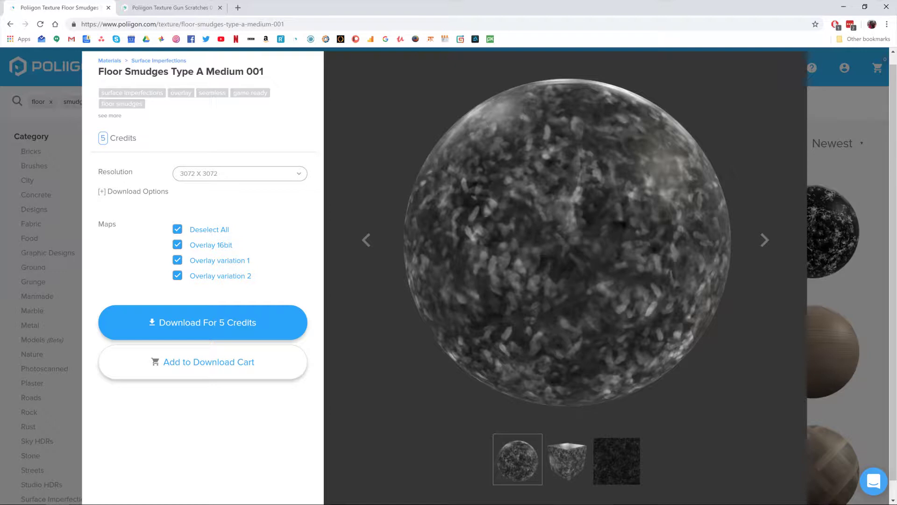
- Switch the browser to the Poliigon Gun Scratches 003 texture page
click(120, 6)
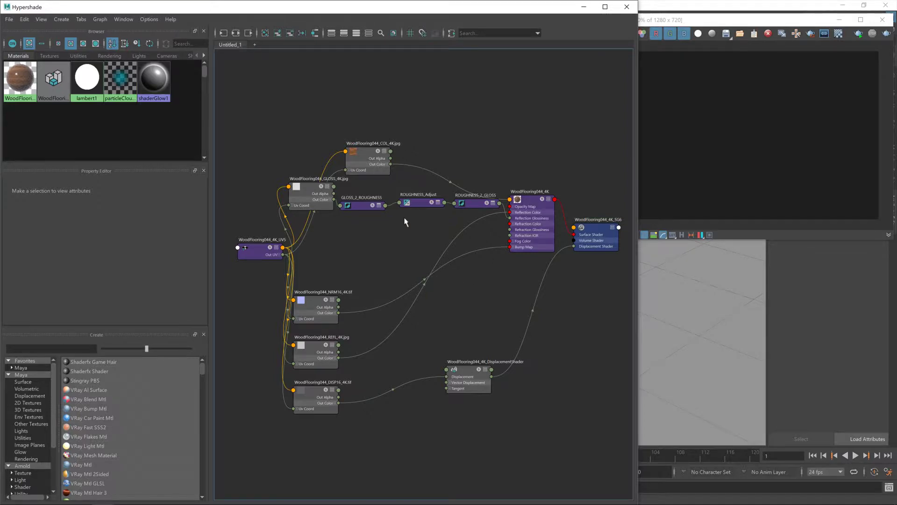
scroll(407, 220, up, 3)
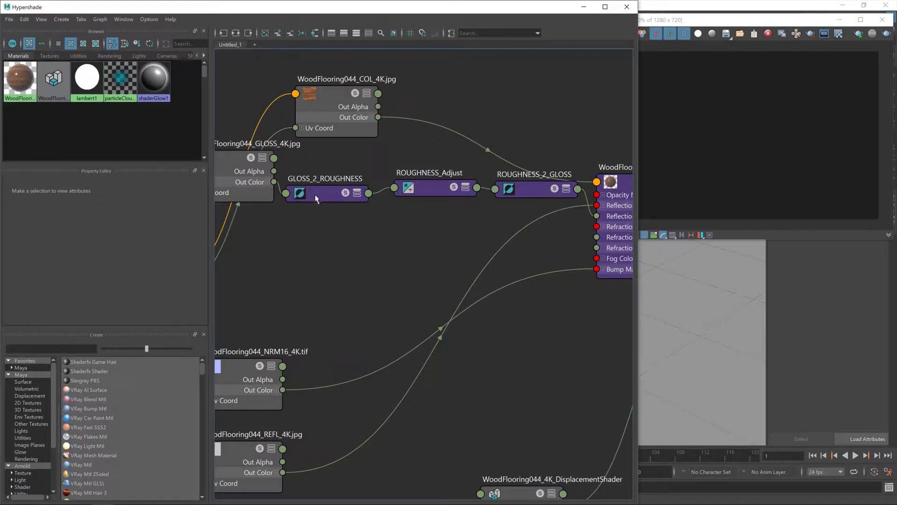
drag(321, 196, 328, 190)
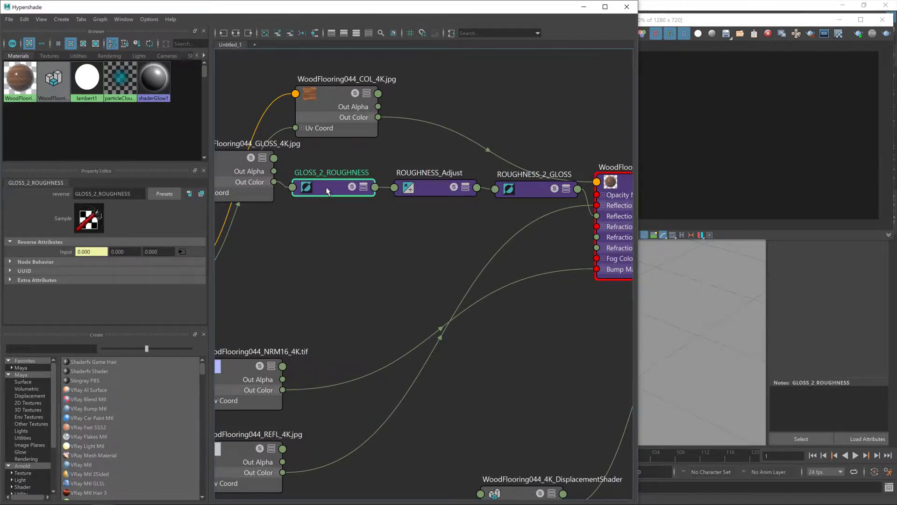
drag(435, 196, 435, 196)
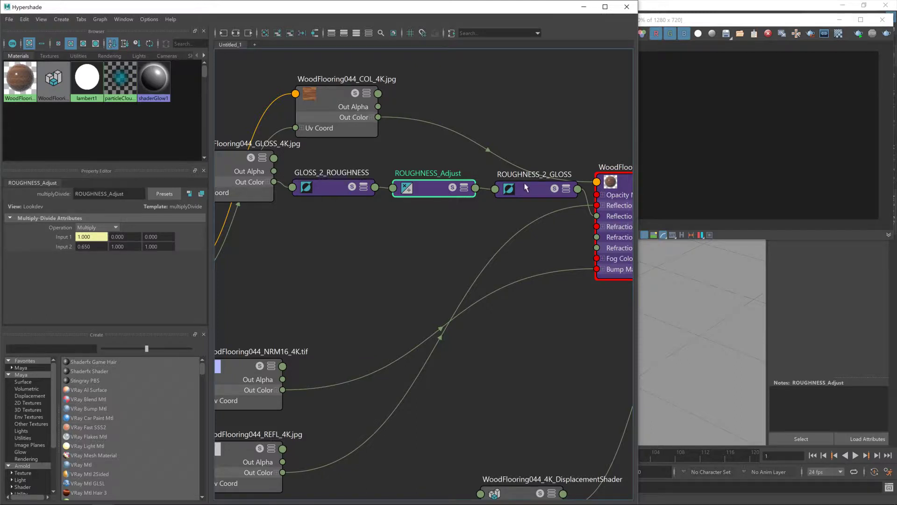
drag(526, 189, 531, 187)
click(623, 183)
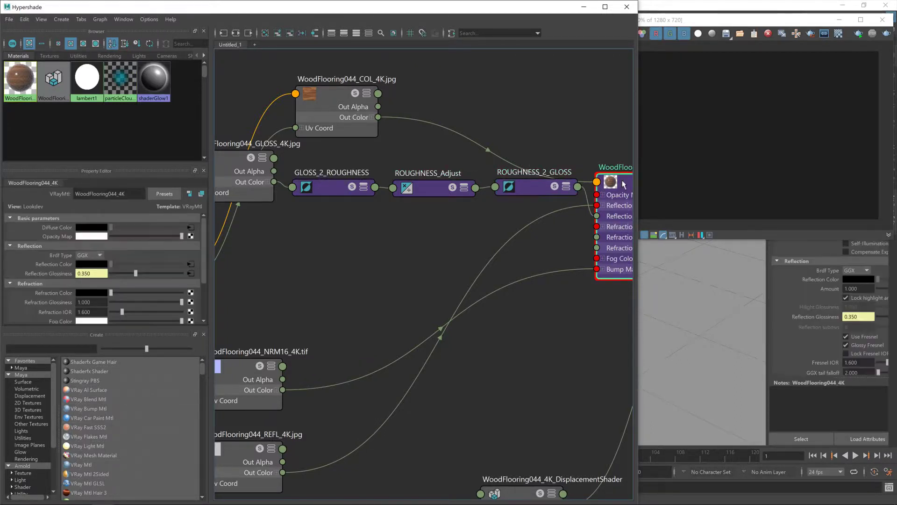
- Start an interactive V-Ray render of the wood floor, then pause it once it resolves
click(858, 35)
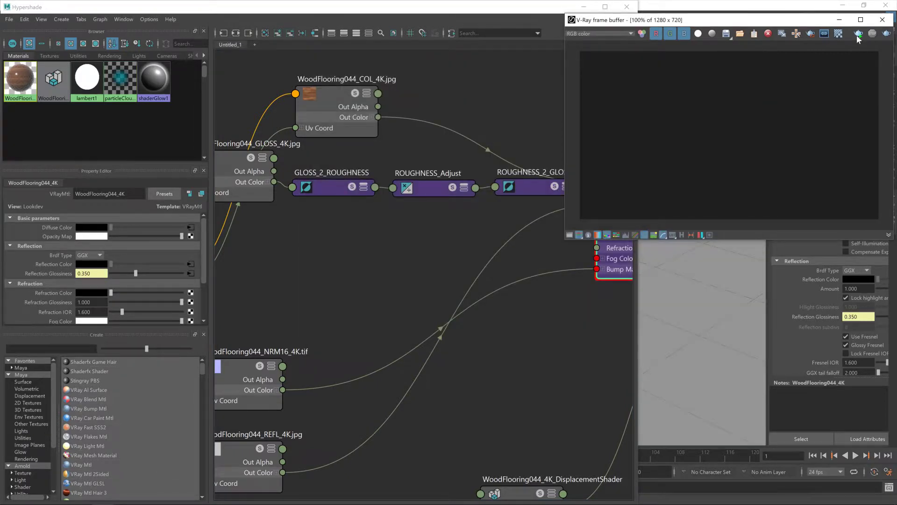
click(858, 34)
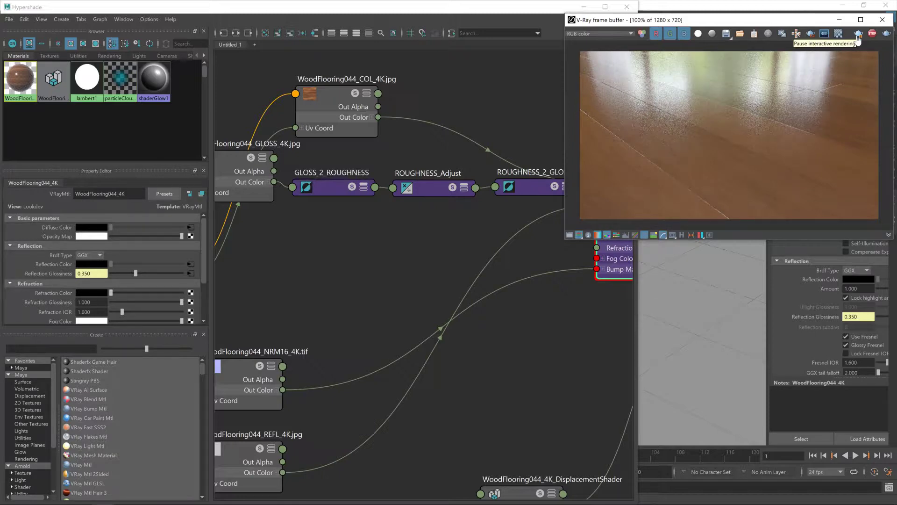
click(858, 33)
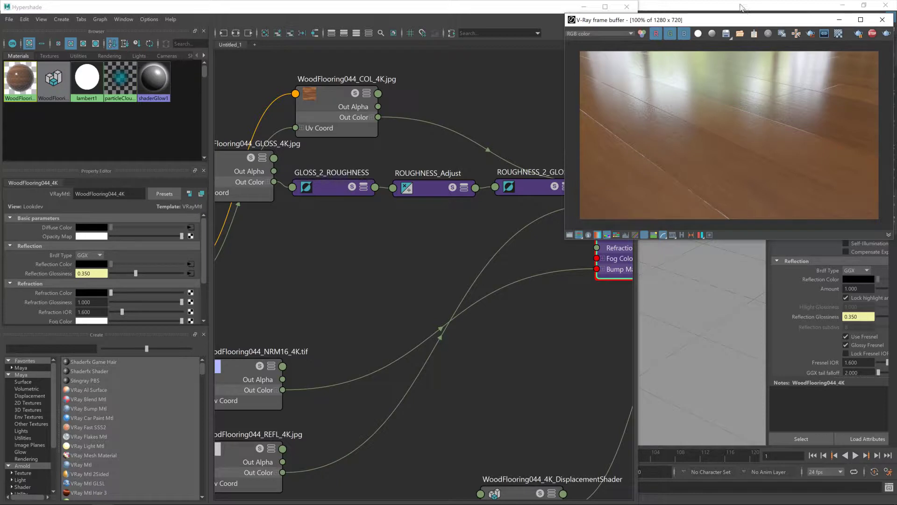
- Create a new File texture node by searching 'file' in Hypershade's Create panel
click(420, 220)
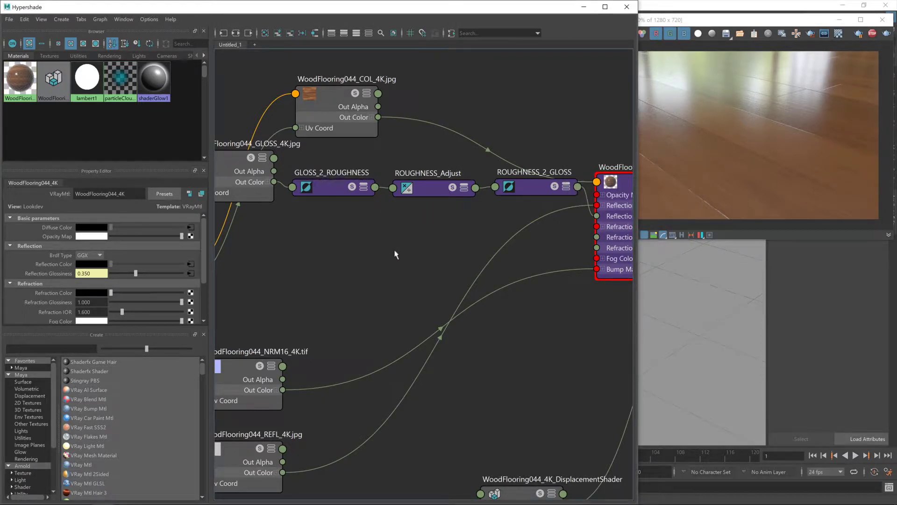
scroll(397, 259, up, 2)
alt+middle_drag(396, 258, 483, 261)
scroll(434, 273, down, 2)
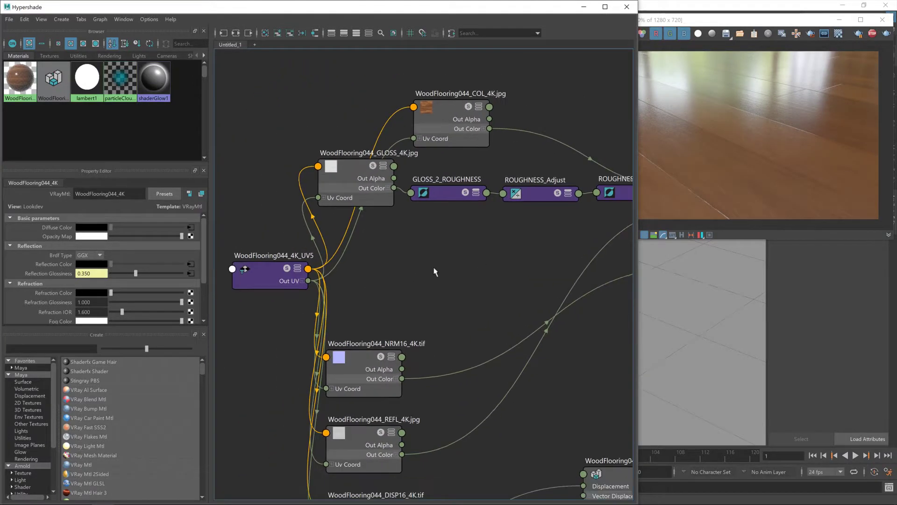
alt+middle_drag(421, 265, 418, 264)
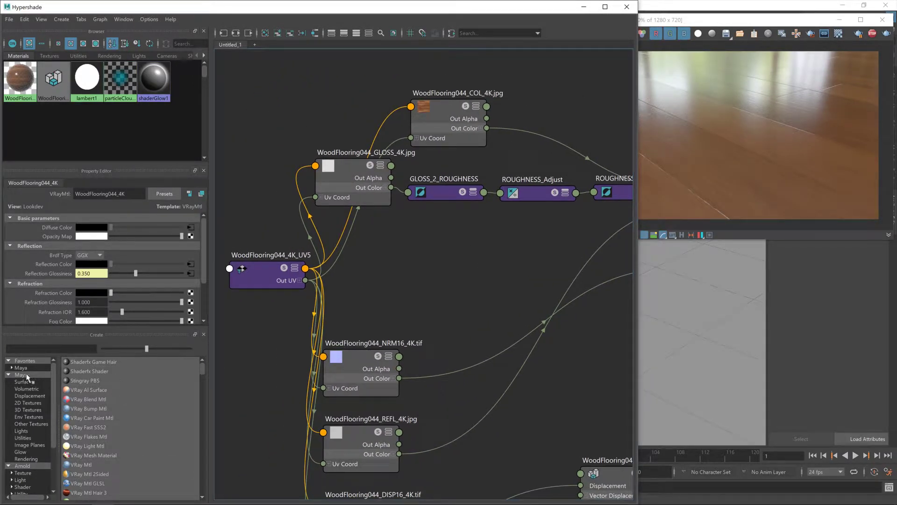
click(59, 349)
text(file)
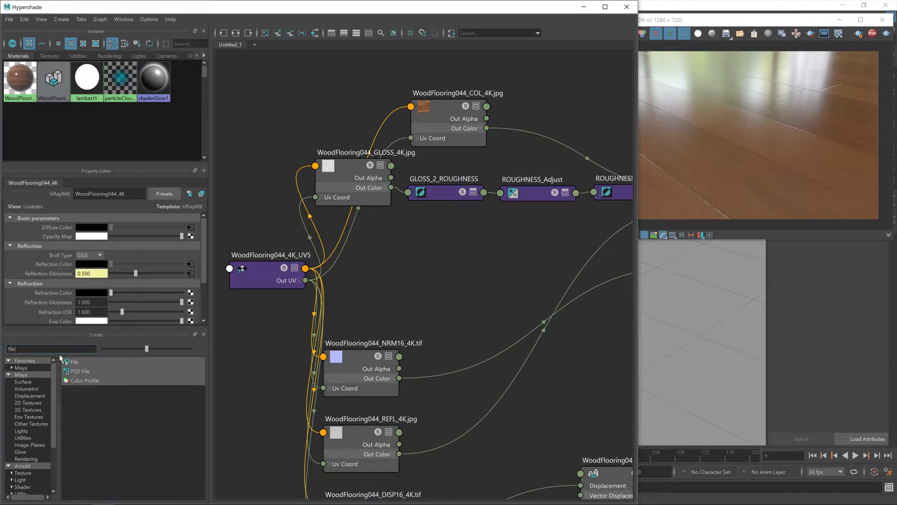
click(79, 364)
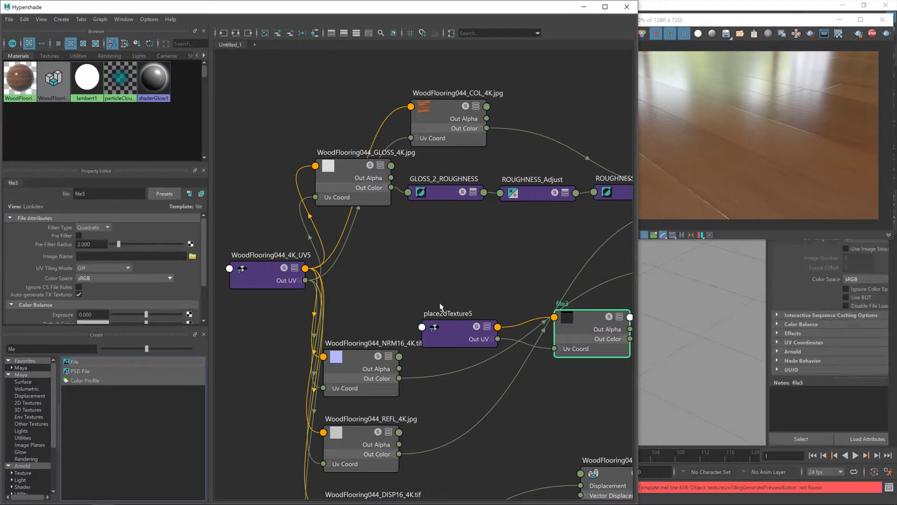
- Line up file3 beside place2dTexture5 and browse for its Image Name file
drag(566, 317, 451, 268)
drag(447, 327, 366, 271)
drag(478, 269, 487, 265)
drag(381, 282, 386, 284)
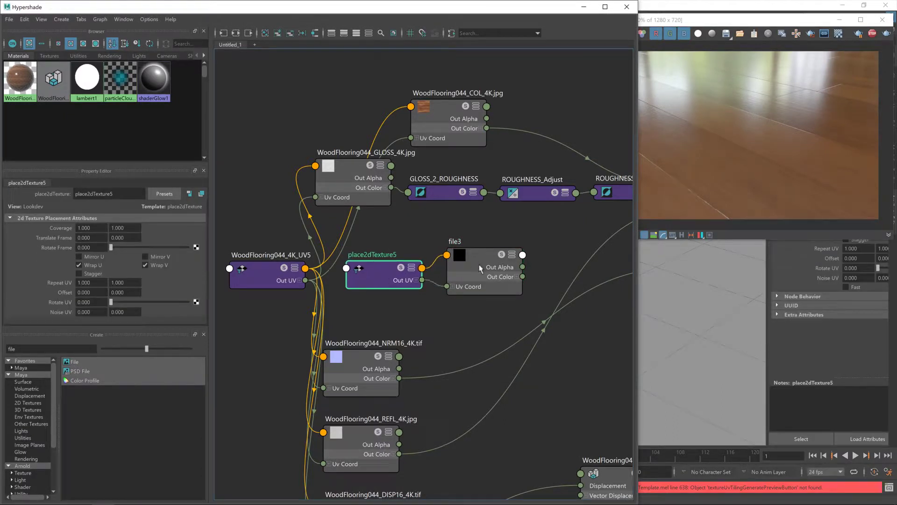
alt+middle_drag(506, 327, 382, 312)
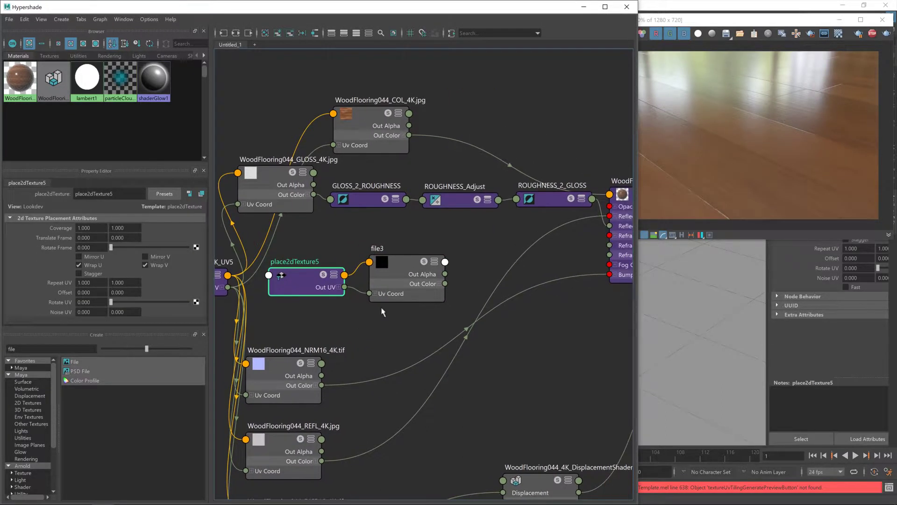
click(417, 271)
click(191, 255)
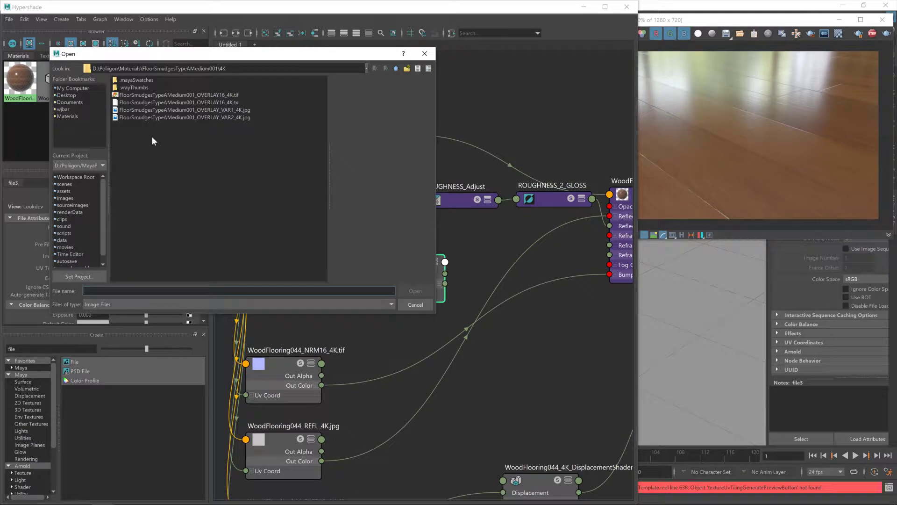
- Compare the smudge overlay variants and load FloorSmudgesTypeAMedium001_OVERLAY16_4K.tif into file3
click(179, 96)
click(180, 104)
click(181, 111)
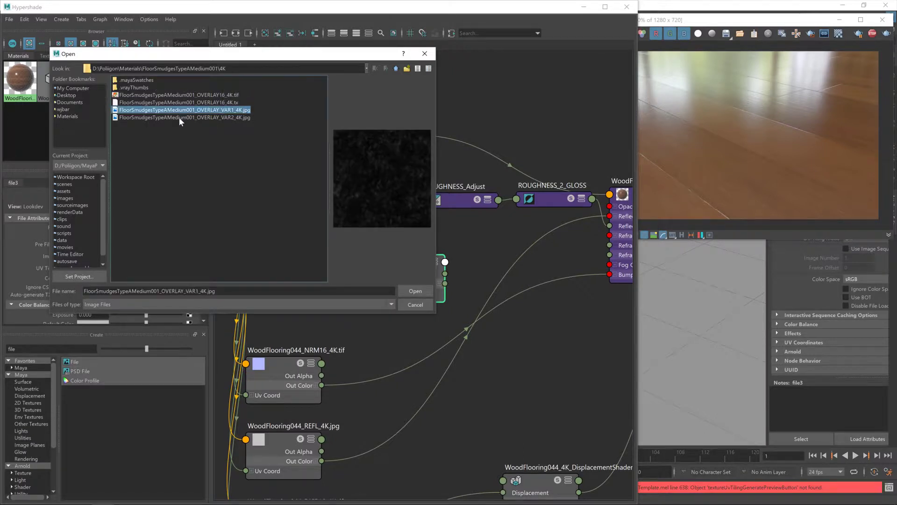
click(178, 117)
click(181, 96)
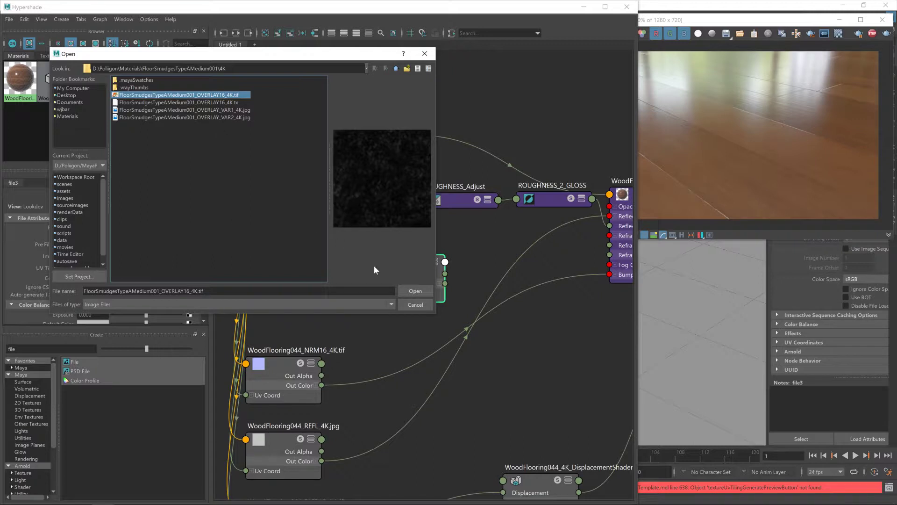
click(418, 289)
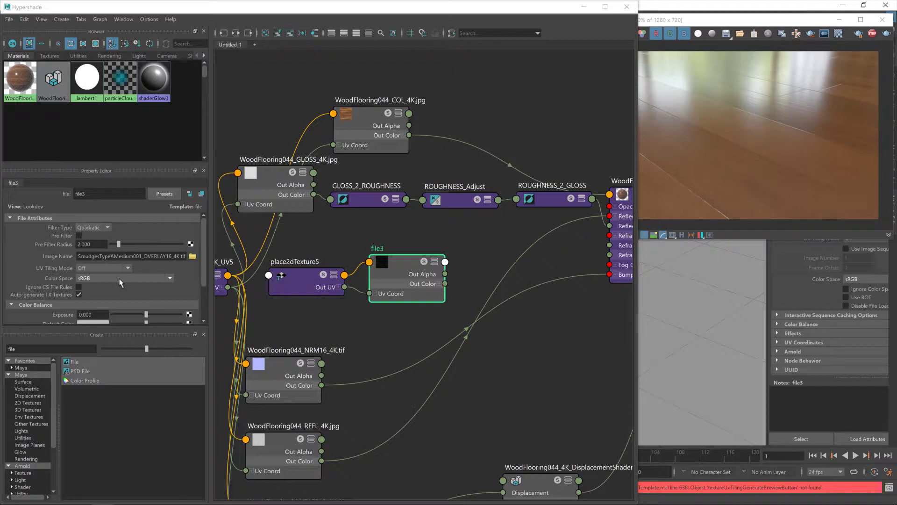
- Set file3's Color Space dropdown to Raw
click(120, 280)
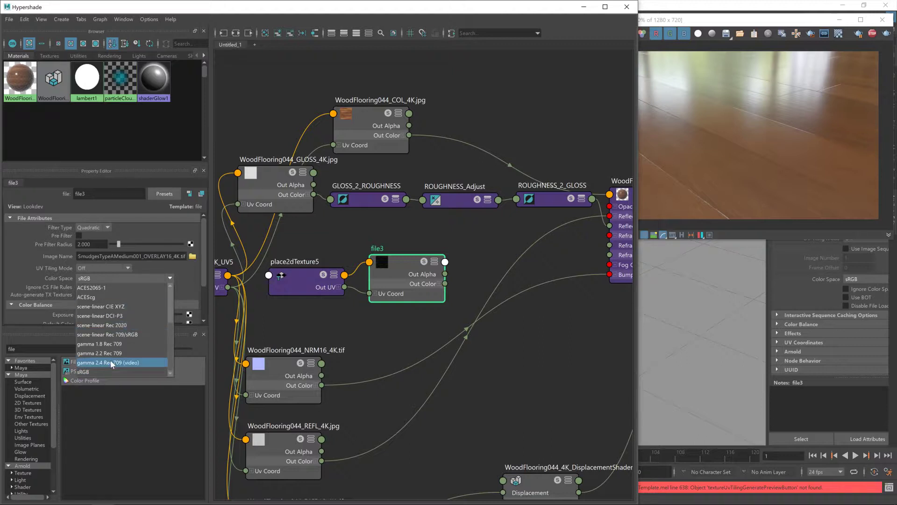
click(117, 347)
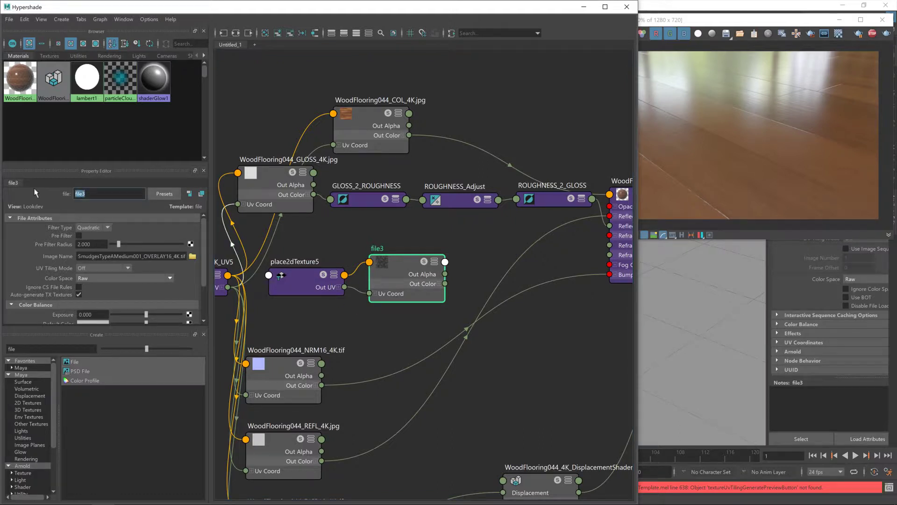
- Rename the file3 node to SMUDGES
text(SMUDGES)
key(Return)
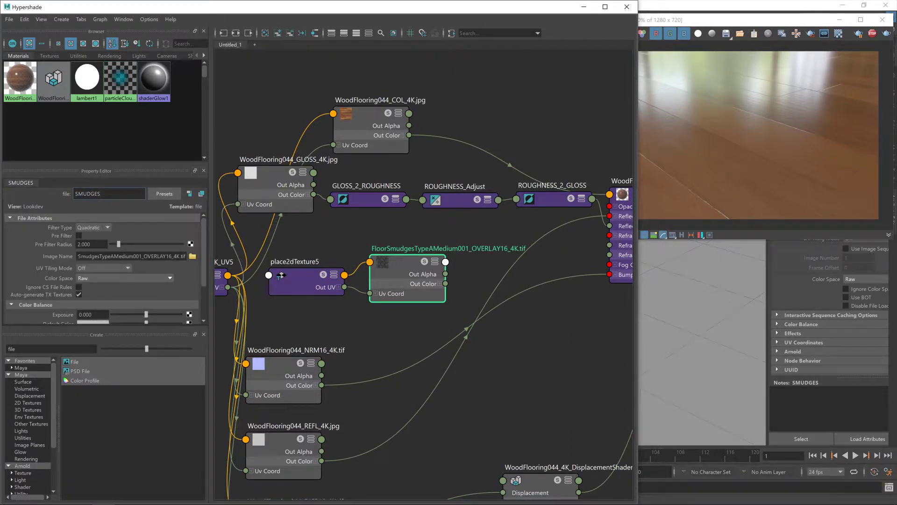
drag(106, 194, 38, 189)
text(SMUDGES)
key(Return)
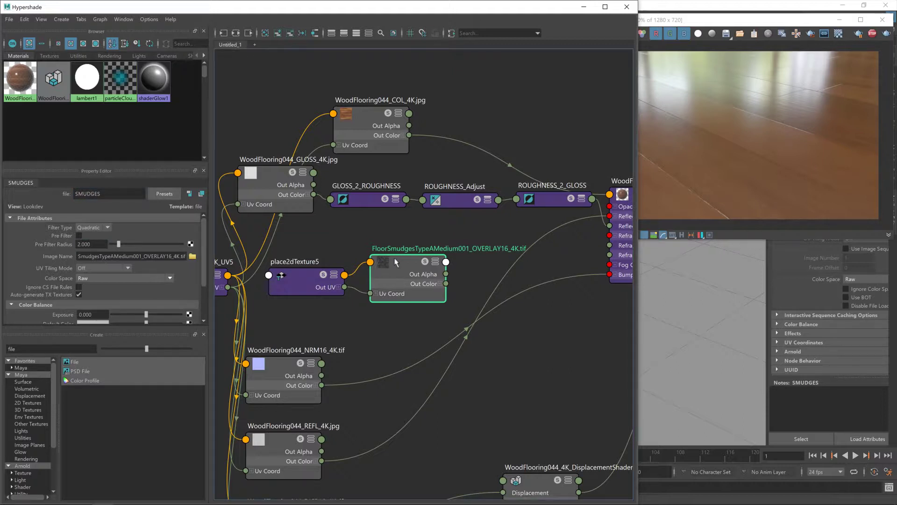
- Shift SMUDGES and its placement node left and nudge ROUGHNESS_Adjust right
drag(411, 262, 397, 265)
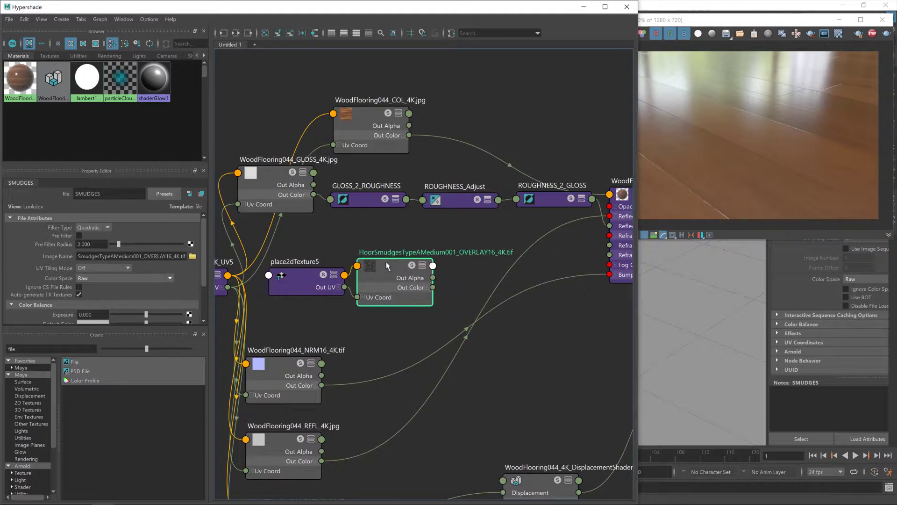
drag(299, 280, 279, 283)
drag(390, 271, 379, 275)
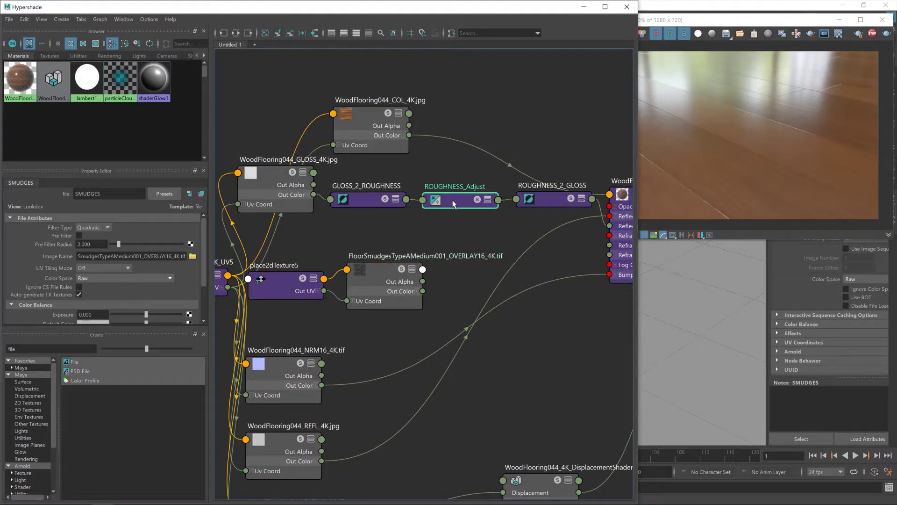
drag(449, 204, 457, 201)
- Check the gloss conversion nodes, then move the VRayMtl and shading group further right
click(374, 198)
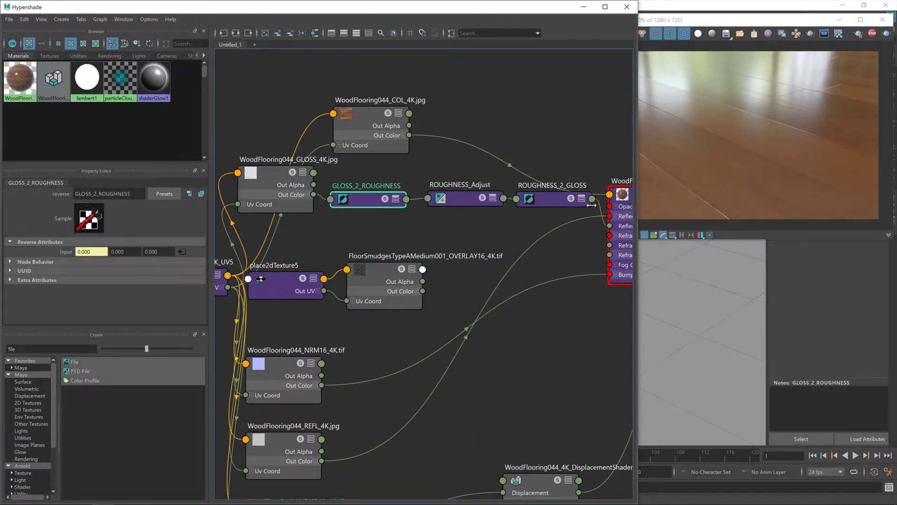
click(554, 204)
click(394, 199)
scroll(559, 301, down, 3)
scroll(556, 301, up, 2)
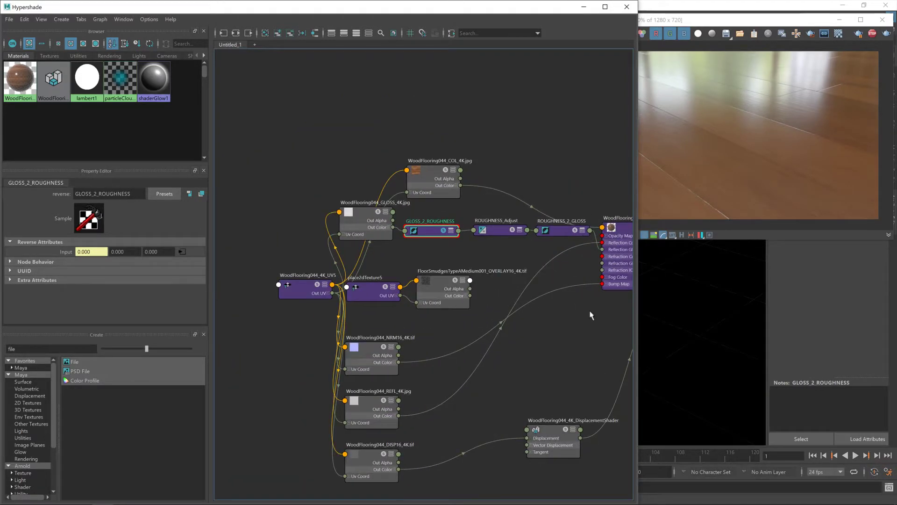
scroll(552, 303, down, 1)
alt+middle_drag(453, 309, 362, 286)
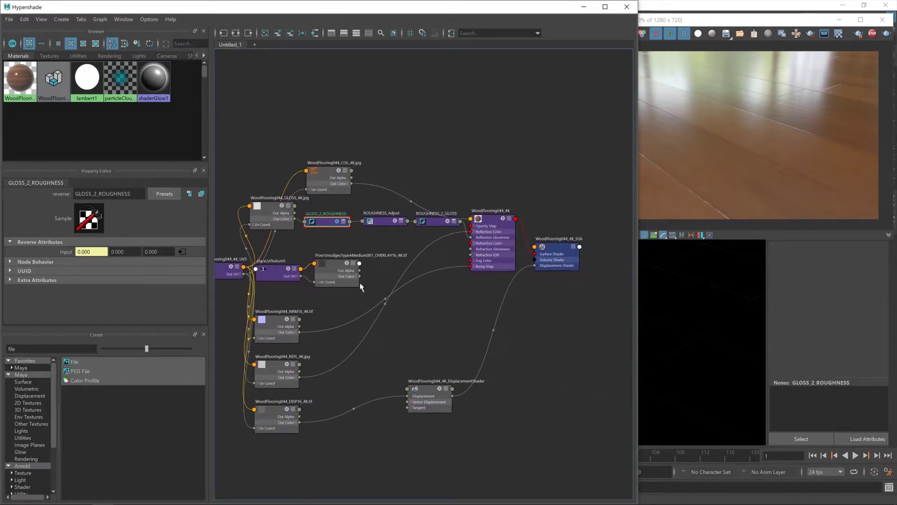
drag(433, 223, 529, 227)
scroll(426, 253, up, 2)
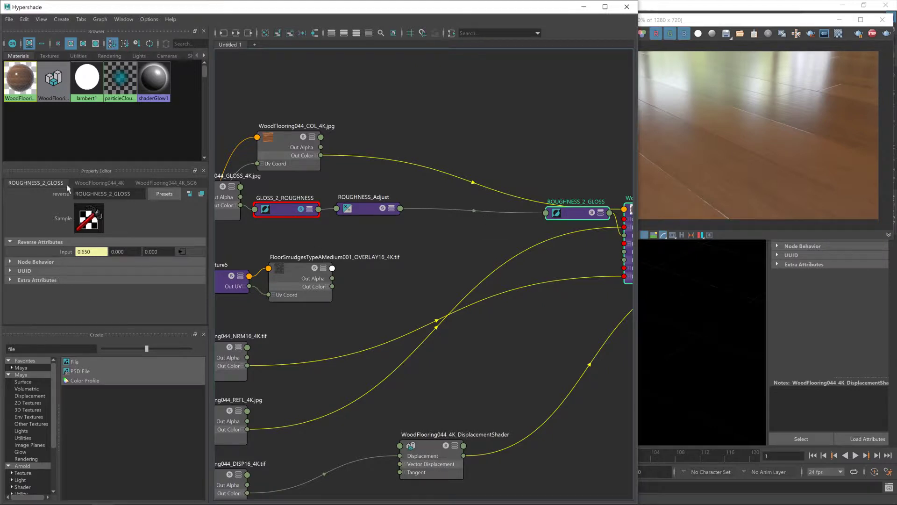
- Add Color Composite and Float Composite nodes via a 'com' search and move them aside
click(29, 349)
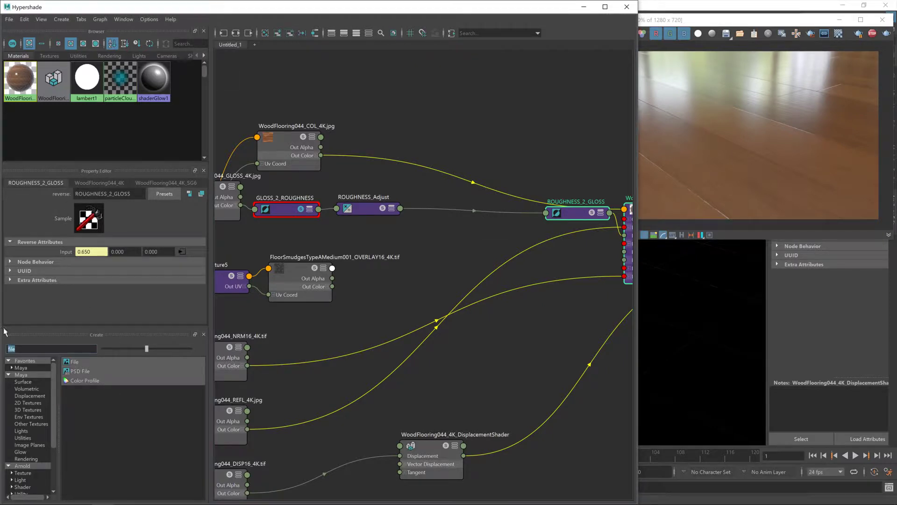
text(com)
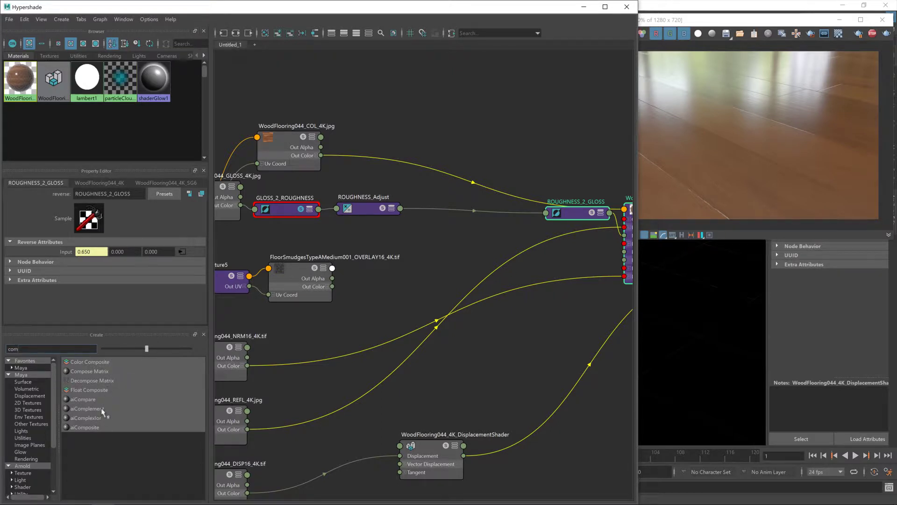
click(111, 362)
click(103, 389)
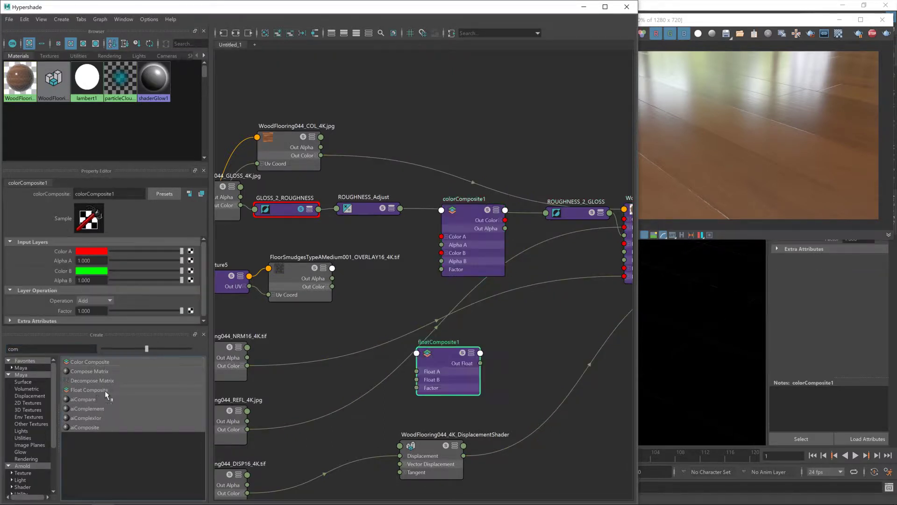
drag(466, 215, 512, 96)
drag(441, 363, 507, 331)
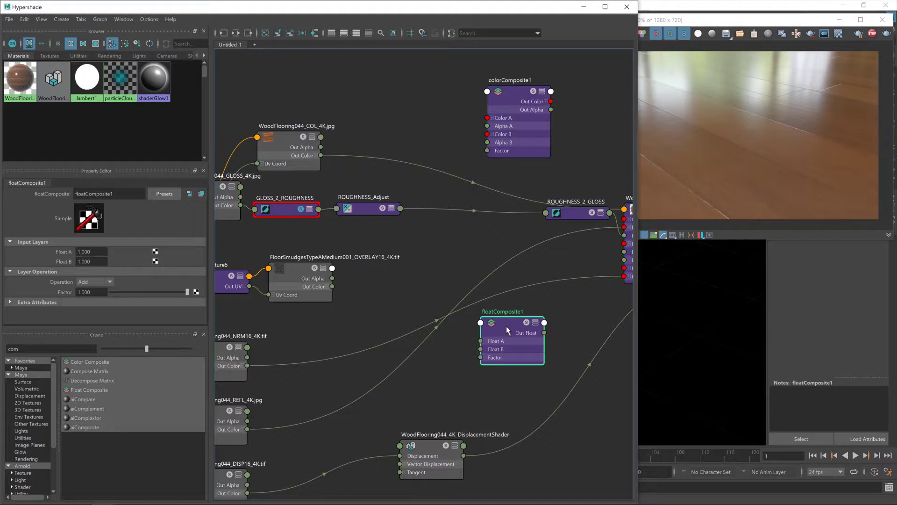
- Expand ROUGHNESS_Adjust and ROUGHNESS_2_GLOSS ports and place floatComposite1 between them
click(391, 208)
click(393, 235)
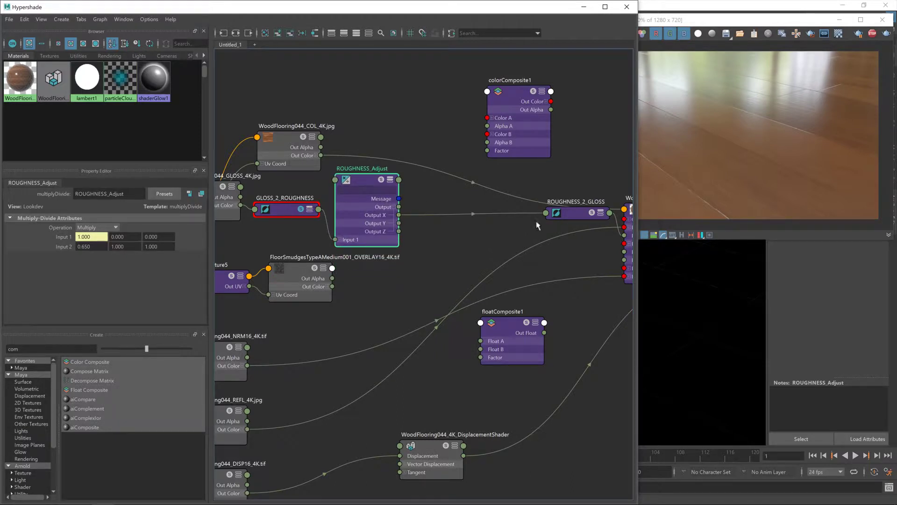
click(600, 213)
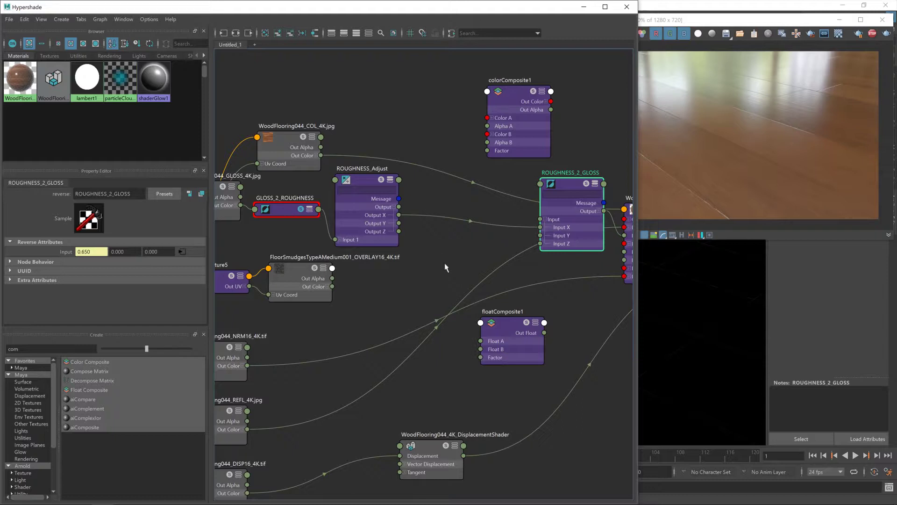
drag(511, 327, 471, 218)
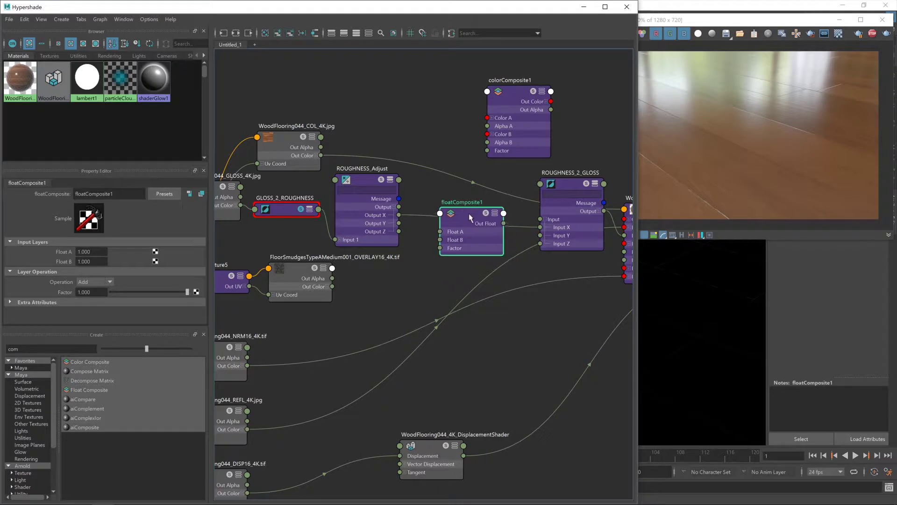
click(512, 96)
- Delete colorComposite1 and rename floatComposite1 to SMUDGES_Add
key(Delete)
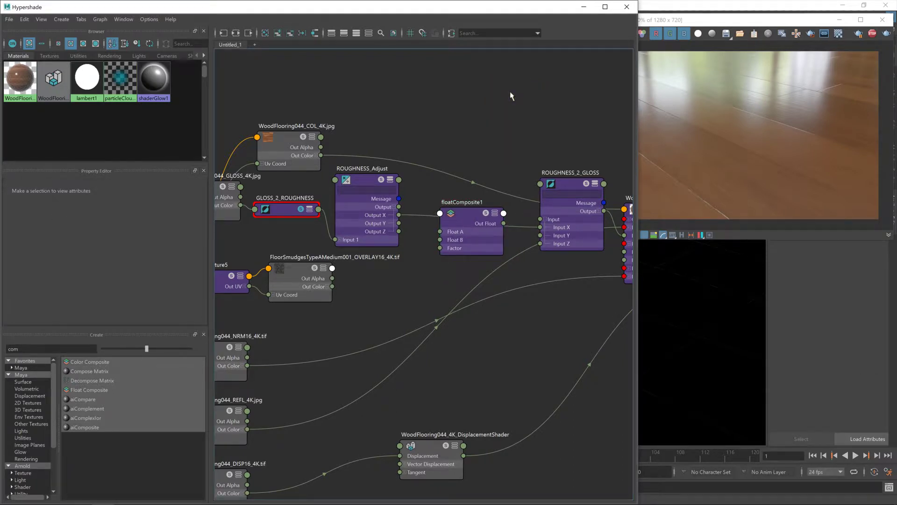
click(468, 228)
double_click(93, 193)
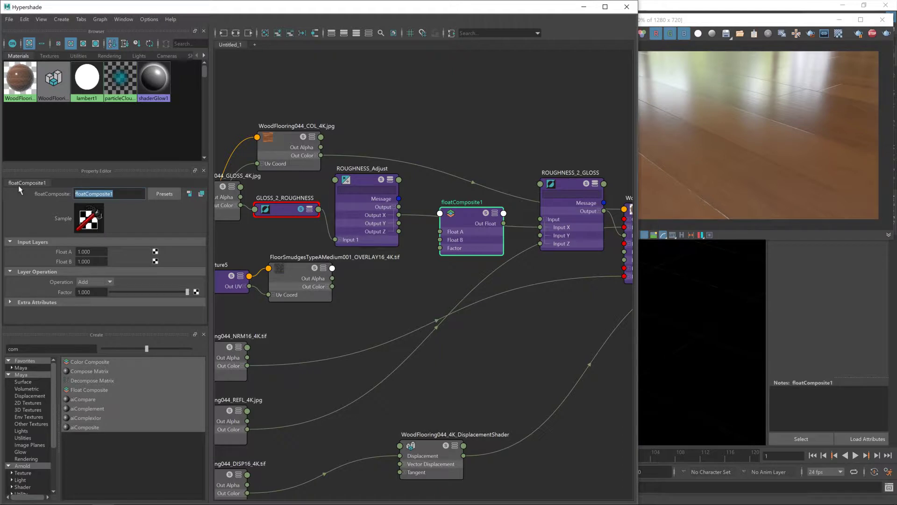
text(SMUDGES_Add)
key(Return)
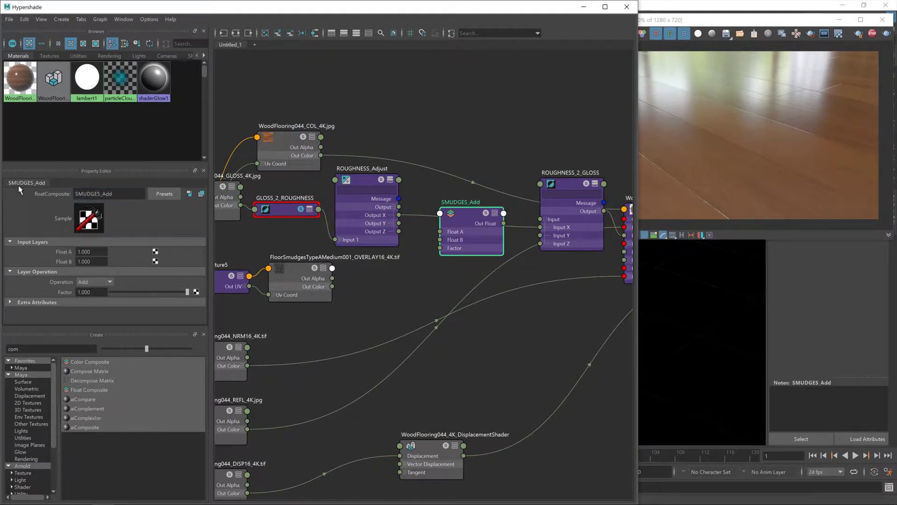
- Wire ROUGHNESS_Adjust Output X into SMUDGES_Add Float A, and SMUDGES_Add into ROUGHNESS_2_GLOSS Input X
drag(399, 215, 440, 232)
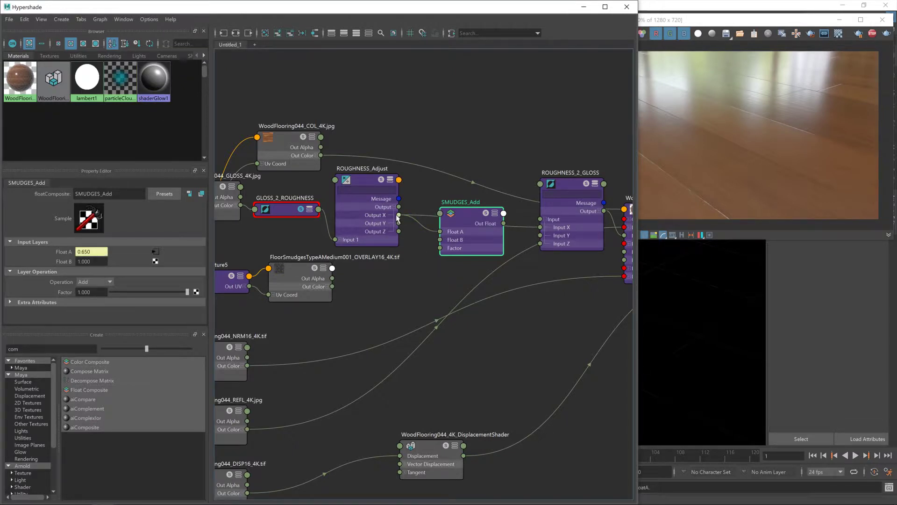
mouse_move(504, 223)
mouse_down()
mouse_move(542, 229)
mouse_move(504, 214)
mouse_move(514, 229)
mouse_move(540, 229)
mouse_up()
mouse_move(489, 217)
mouse_down()
mouse_move(463, 238)
mouse_move(541, 228)
mouse_up()
mouse_move(447, 236)
mouse_down()
mouse_move(484, 207)
mouse_move(466, 207)
mouse_up()
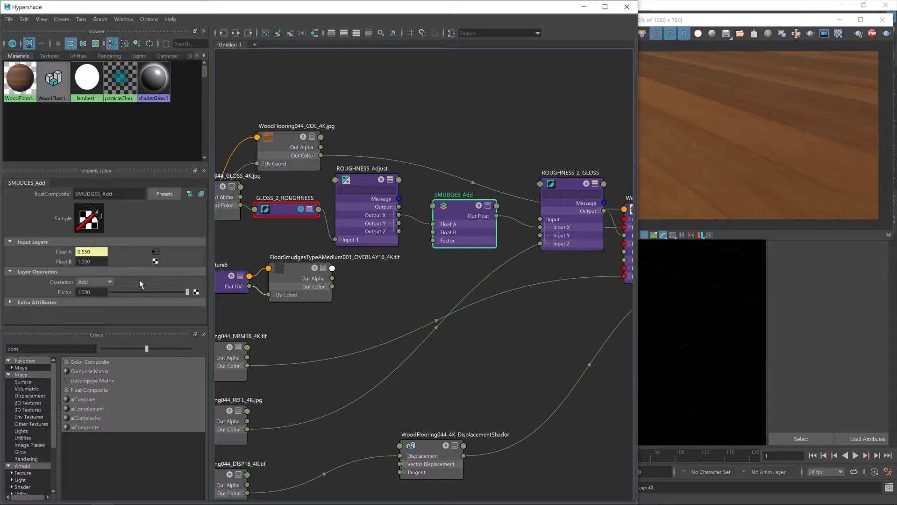
- Connect the SMUDGES texture's Out Color R to SMUDGES_Add's Float B
click(328, 287)
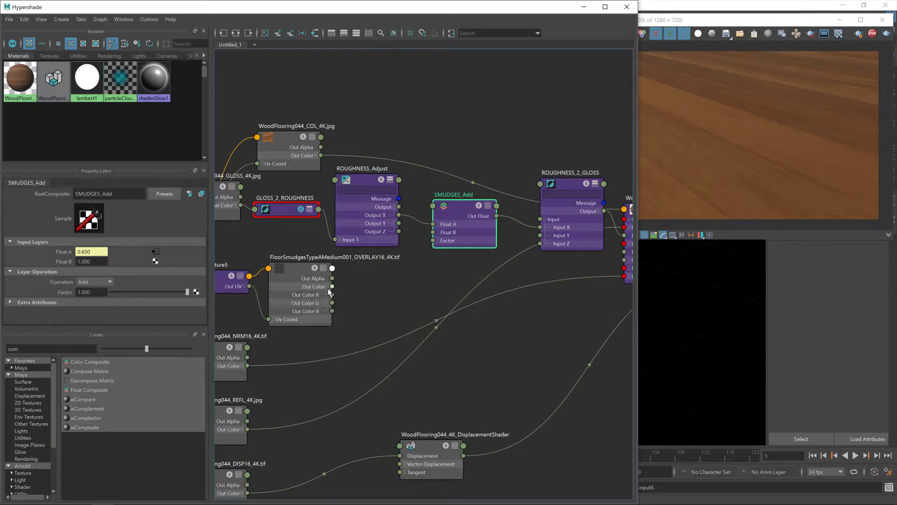
drag(297, 279, 306, 281)
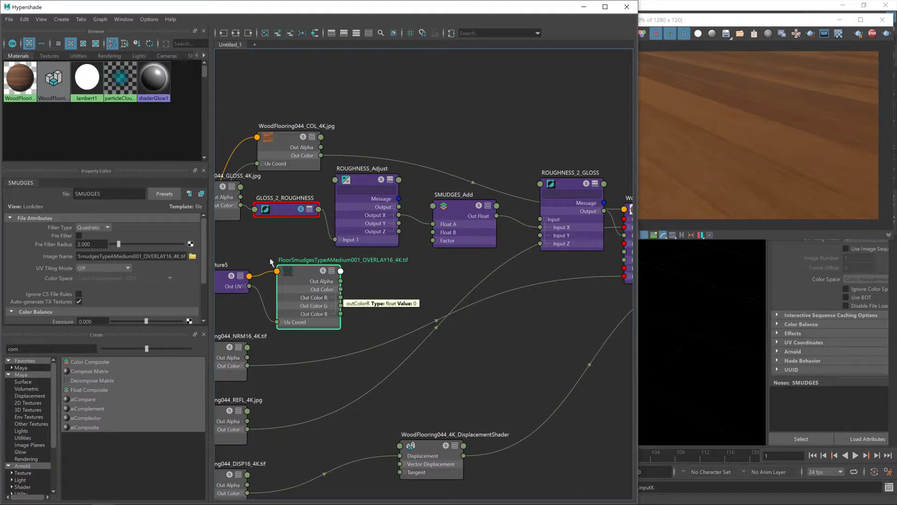
drag(340, 298, 434, 233)
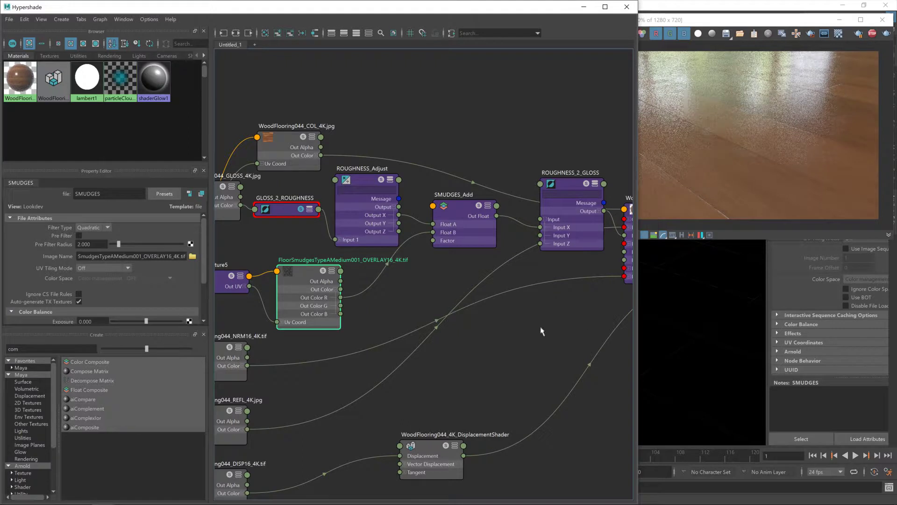
scroll(148, 284, down, 3)
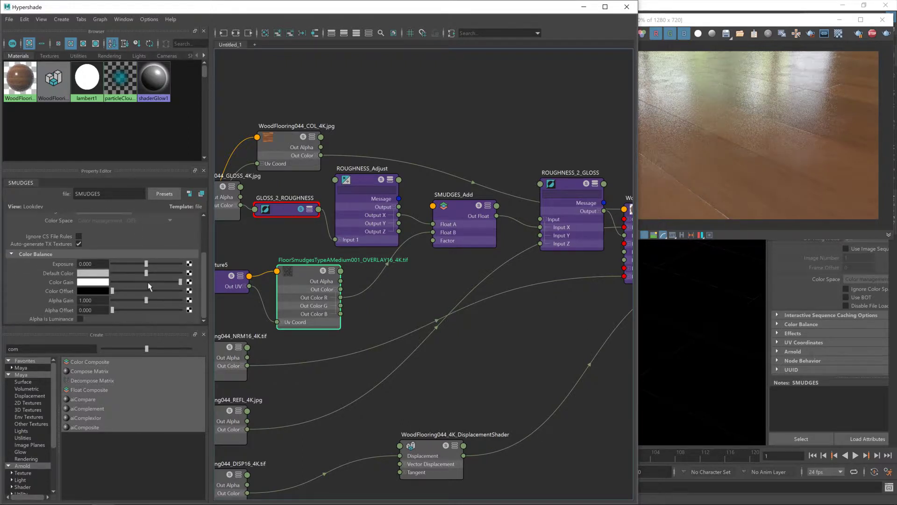
click(473, 204)
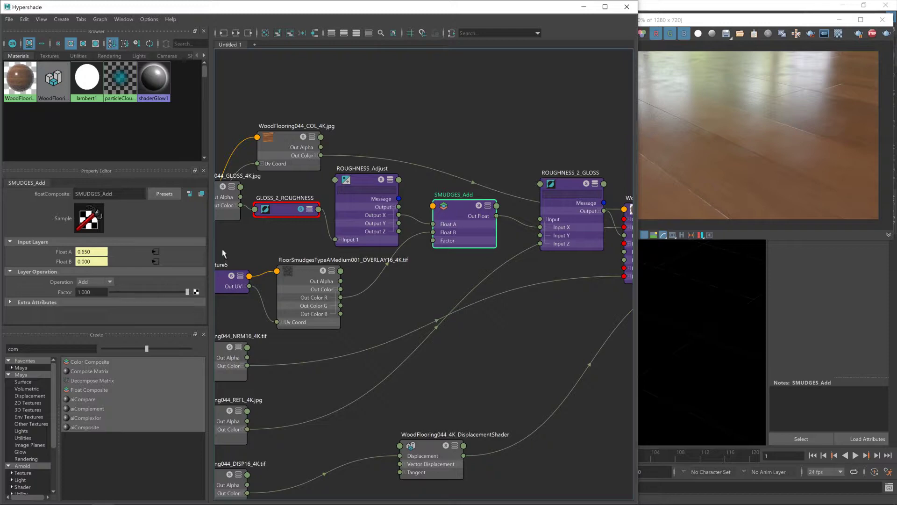
- Switch SMUDGES_Add's Layer Operation dropdown from Add to Screen
click(96, 282)
click(112, 333)
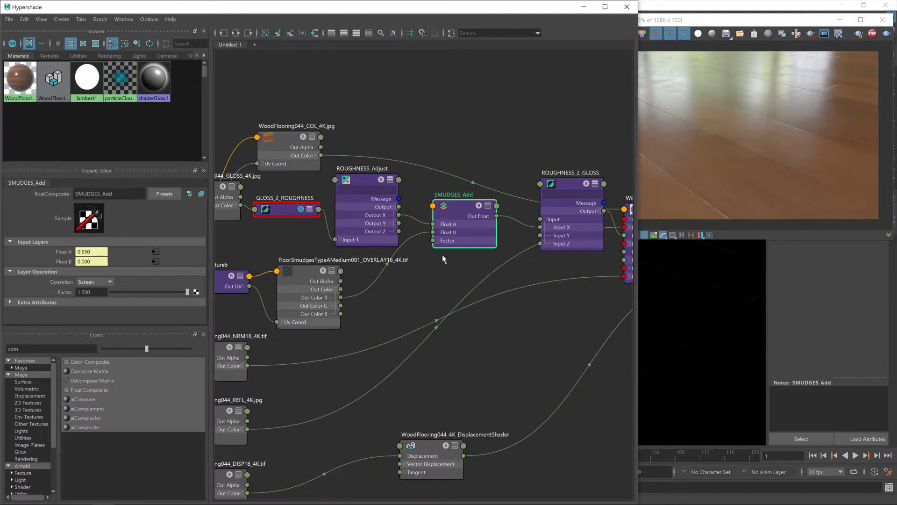
- Bring the V-Ray frame buffer forward to review the render, then select place2dTexture5
click(728, 21)
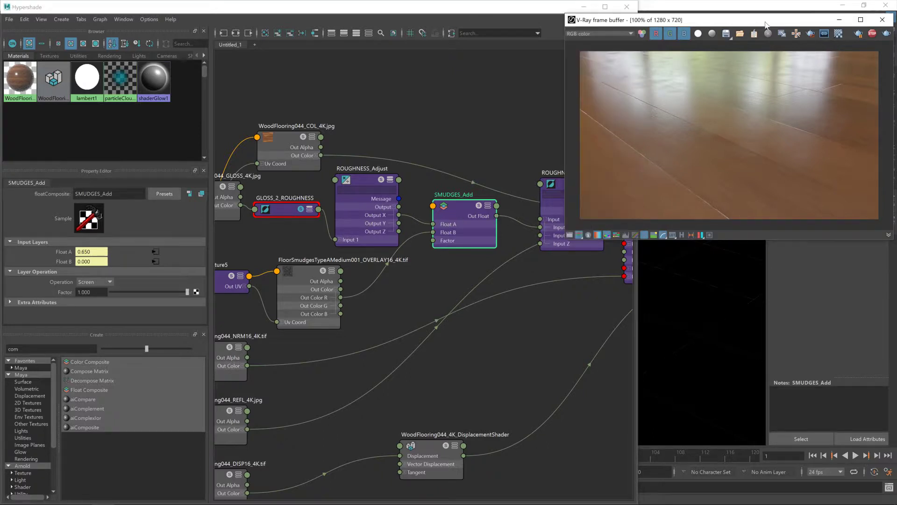
drag(757, 22, 586, 86)
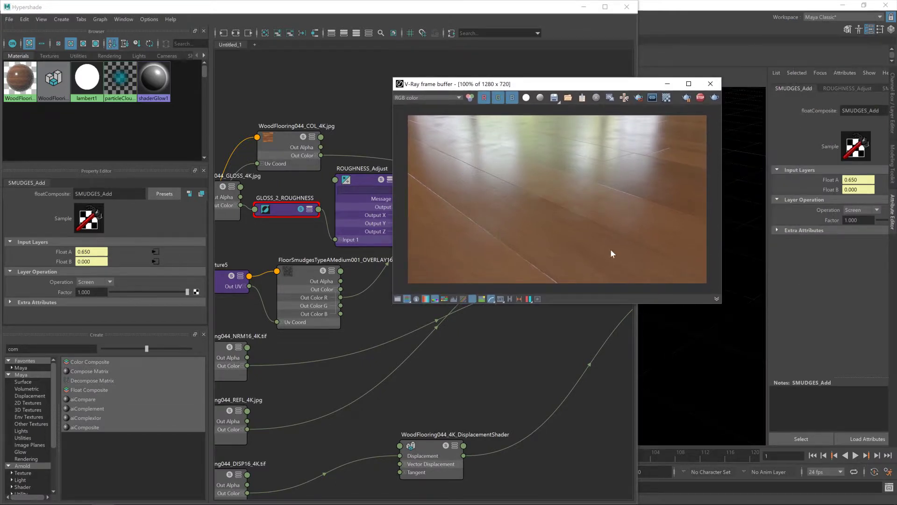
alt+middle_drag(411, 372, 415, 373)
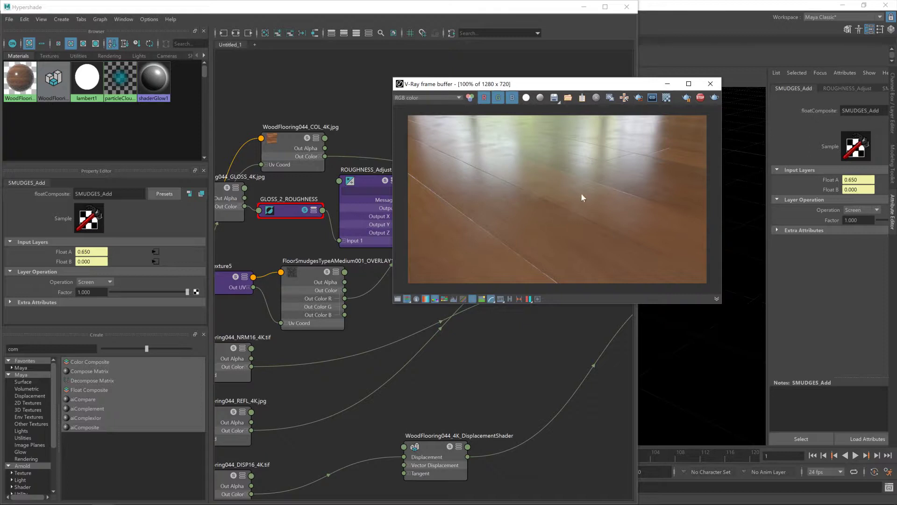
click(240, 289)
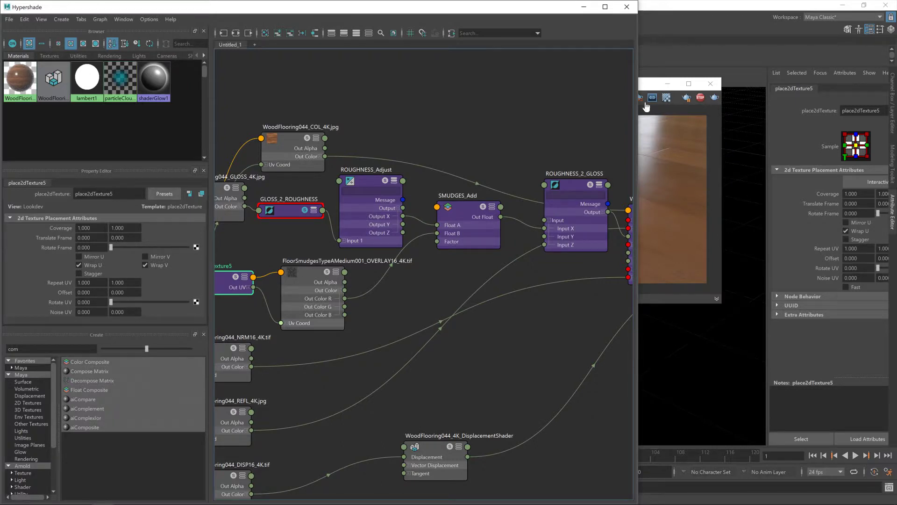
- Set place2dTexture5's Repeat UV to 0.65 by 0.65 and check the updated floor render
drag(649, 88, 828, 14)
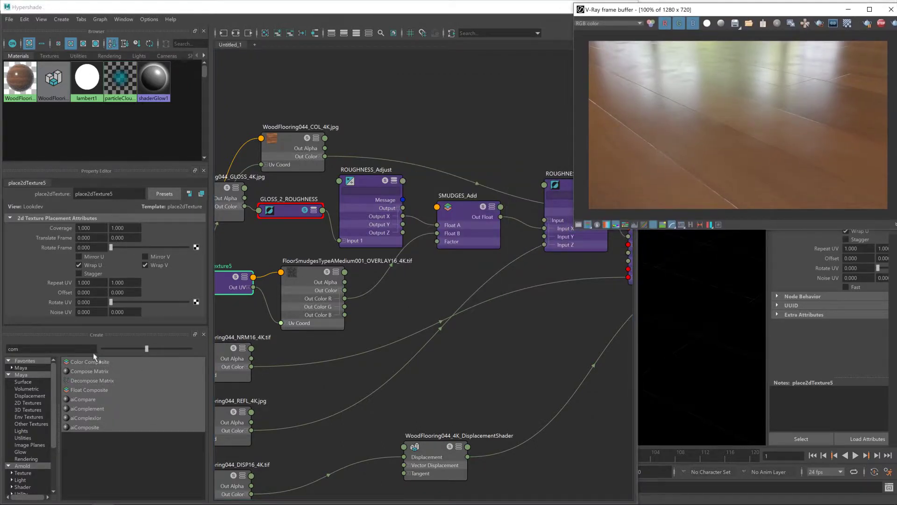
click(87, 282)
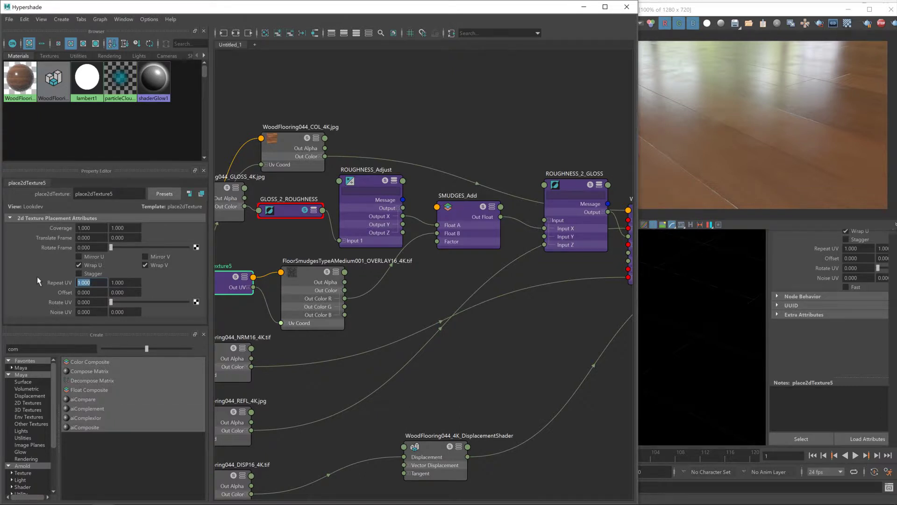
text(0.65)
key(Tab)
text(0.65)
key(Return)
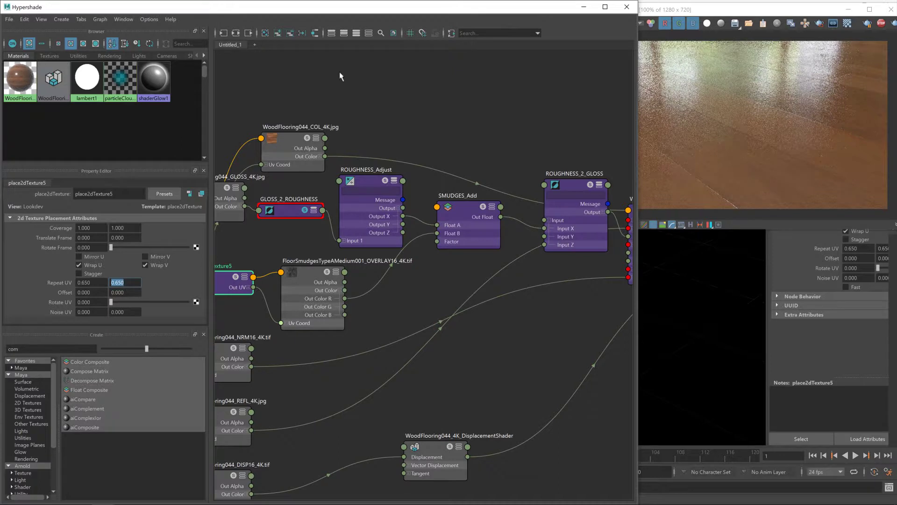
click(698, 13)
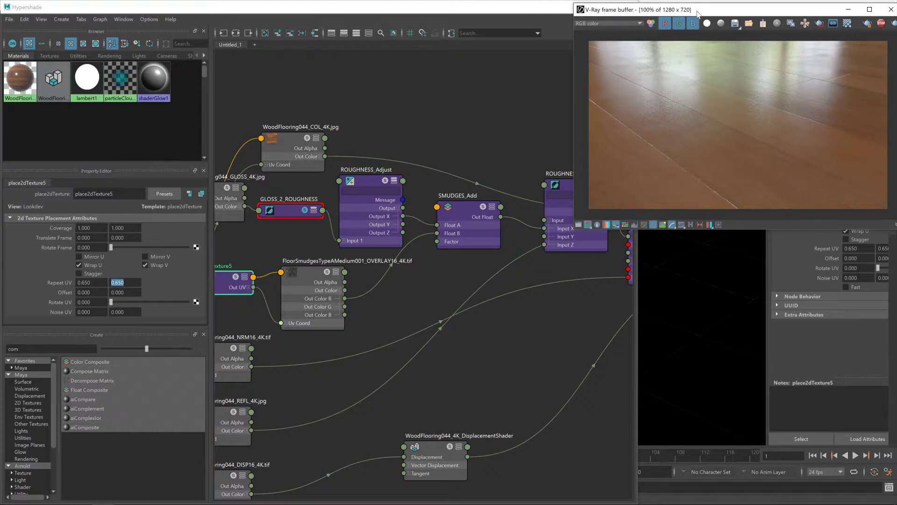
- Add a Multiply Divide node and arrange it beside ROUGHNESS_Adjust and SMUDGES_Add
click(368, 179)
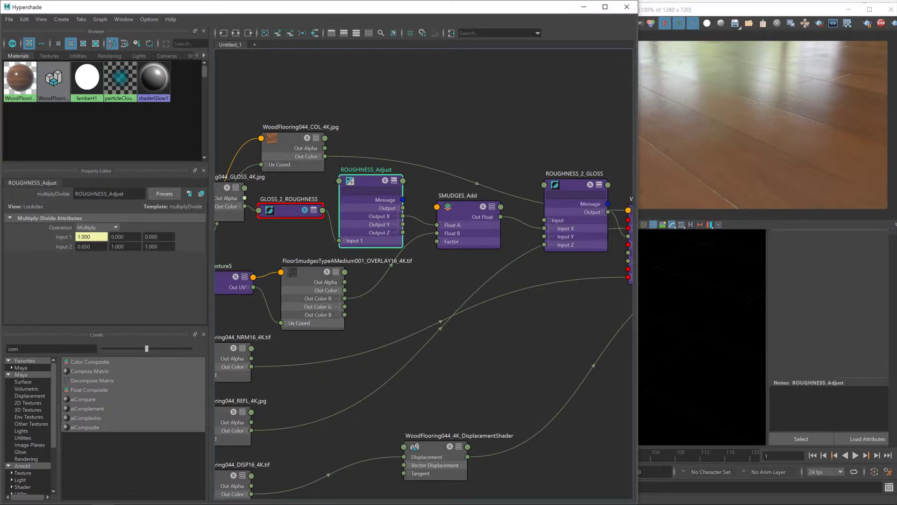
double_click(8, 349)
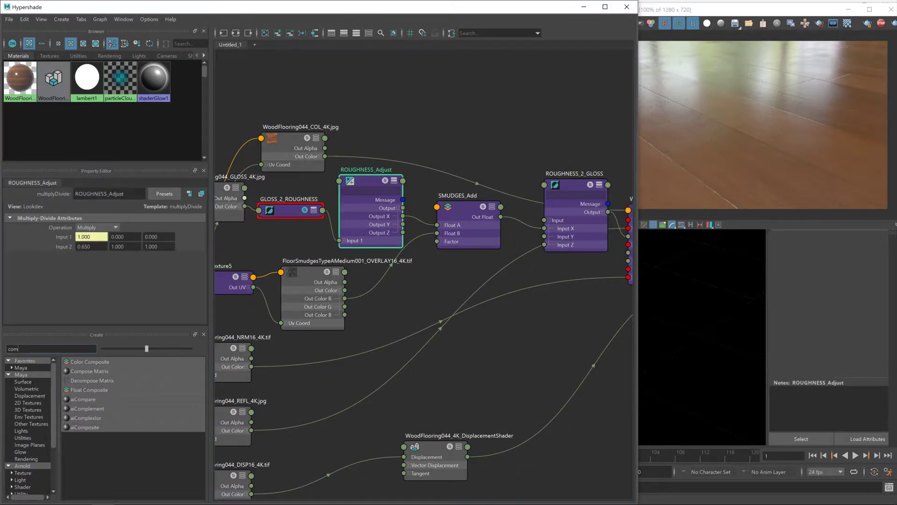
text(mul)
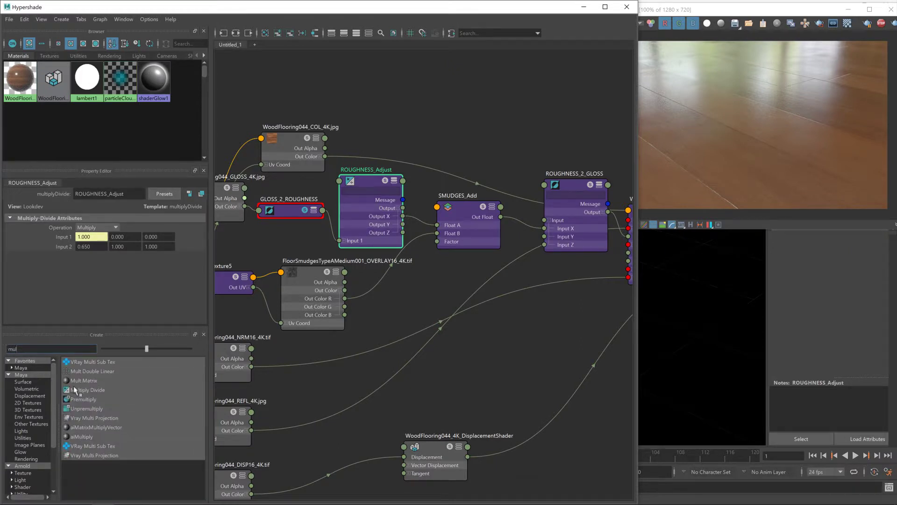
click(103, 391)
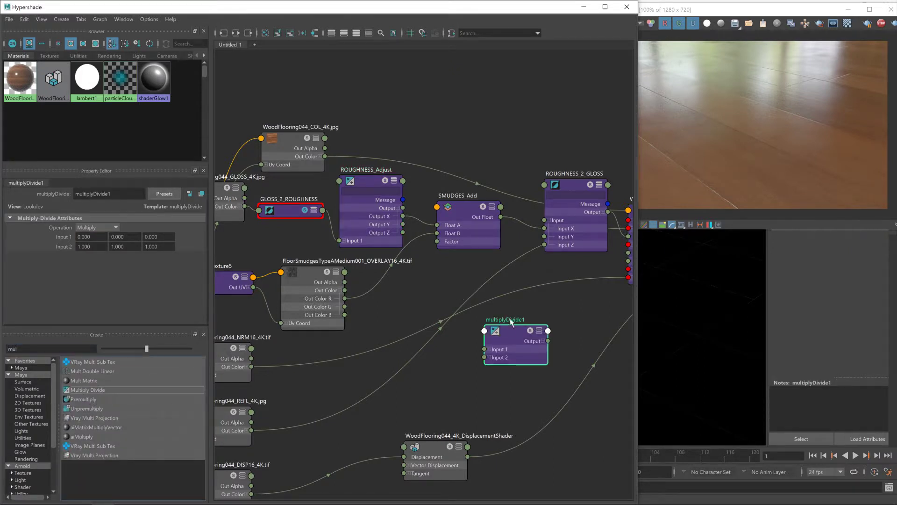
drag(372, 187, 400, 185)
drag(467, 206, 489, 221)
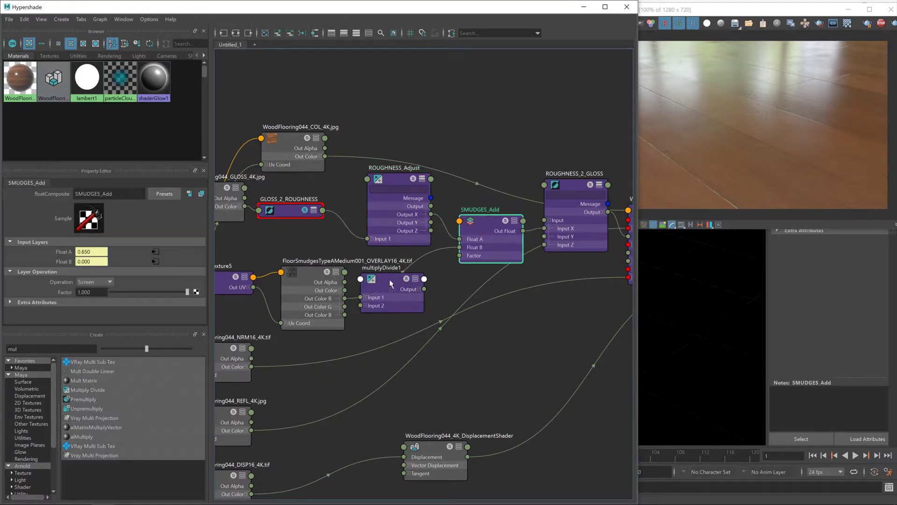
click(389, 279)
drag(404, 293, 410, 299)
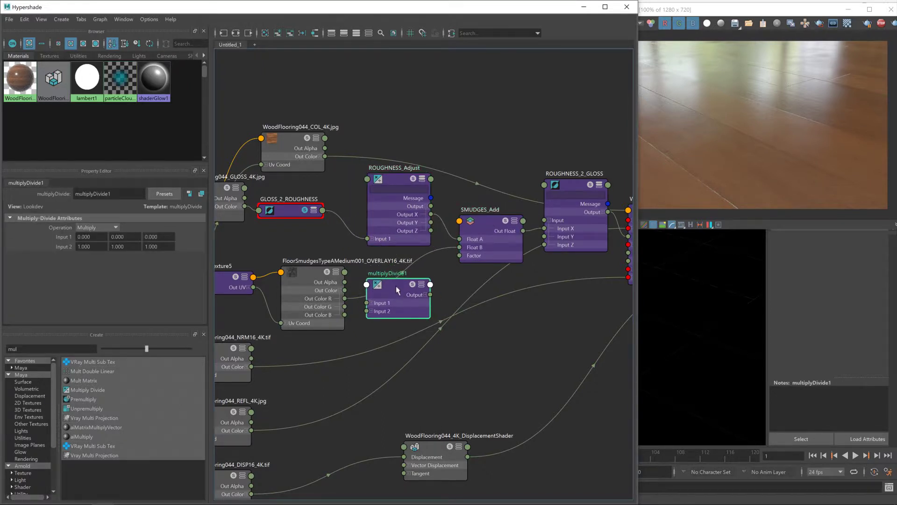
- Rename multiplyDivide1 to SMUDGES_Adjust and expand its Input 1 and Output into X, Y, Z
click(111, 194)
double_click(111, 193)
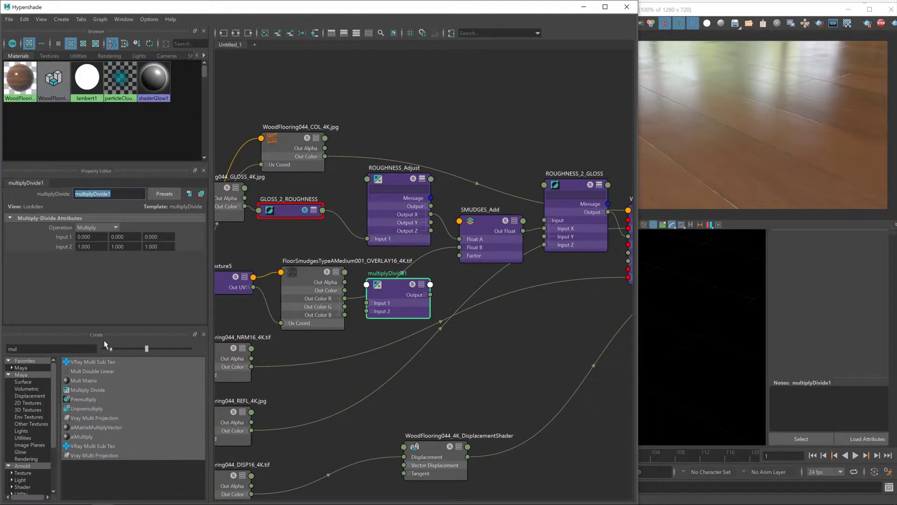
text(SMUDGES_Adjust)
key(Return)
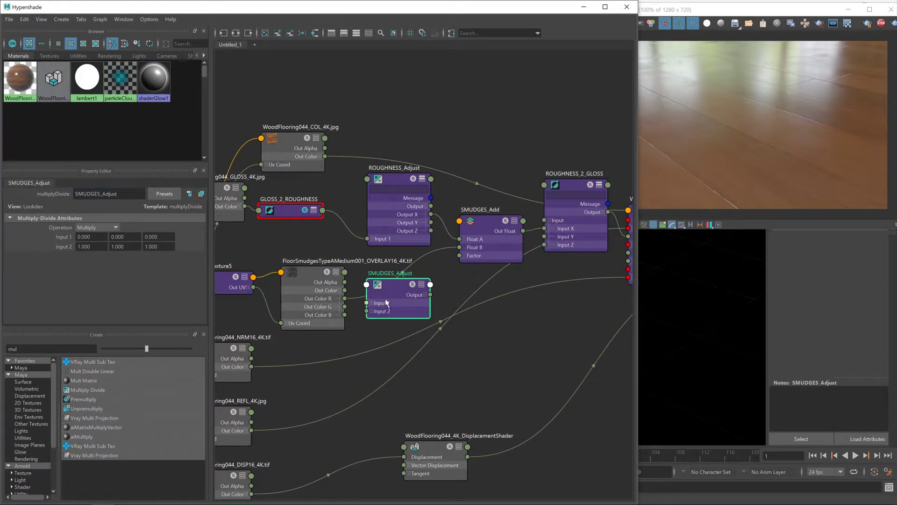
click(373, 303)
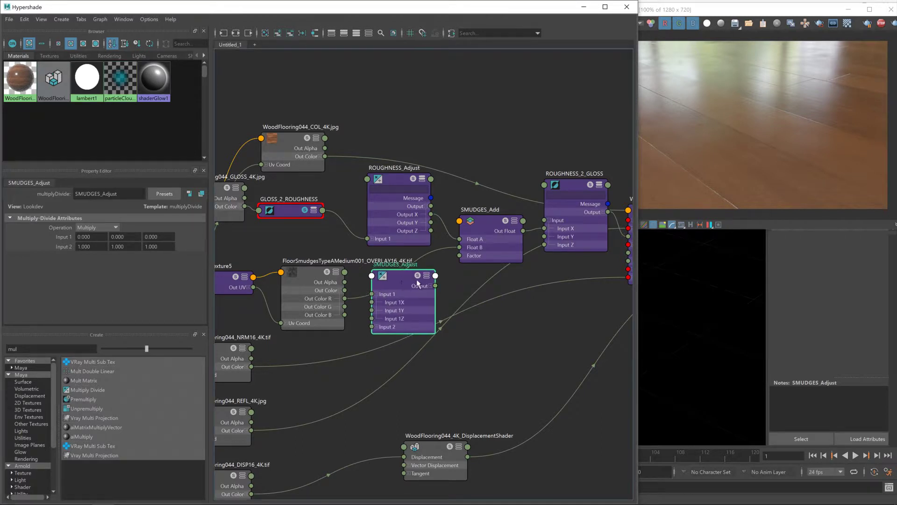
click(430, 286)
drag(401, 283, 397, 273)
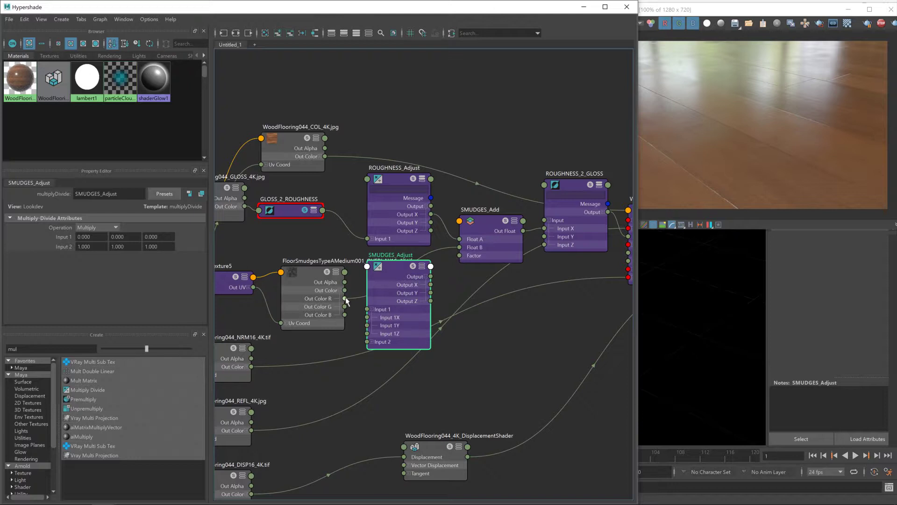
- Route the smudge Out Color R through SMUDGES_Adjust into SMUDGES_Add Float B, with Input 2 X at 0.5
drag(345, 298, 367, 318)
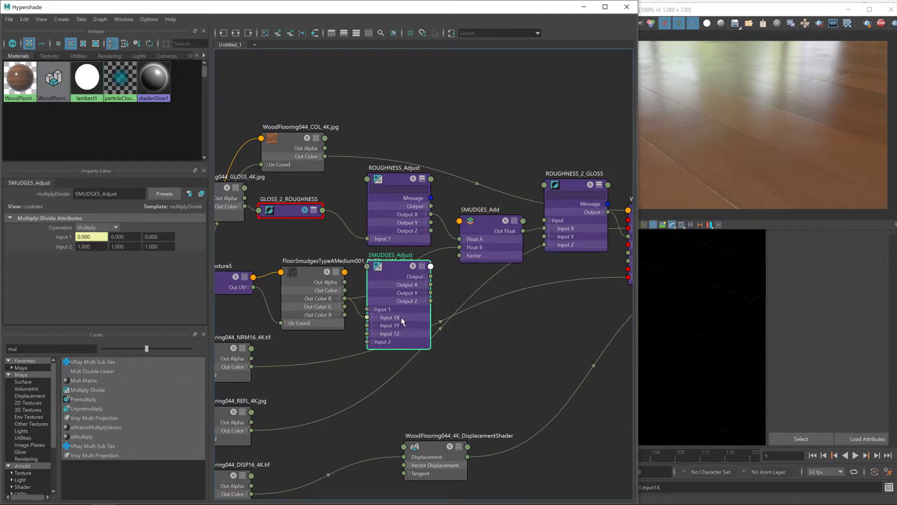
drag(431, 285, 461, 248)
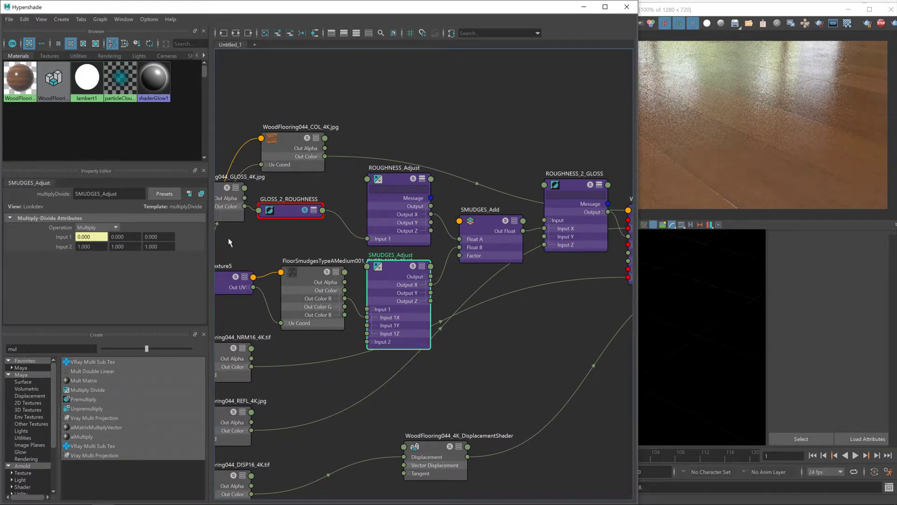
click(91, 247)
double_click(84, 246)
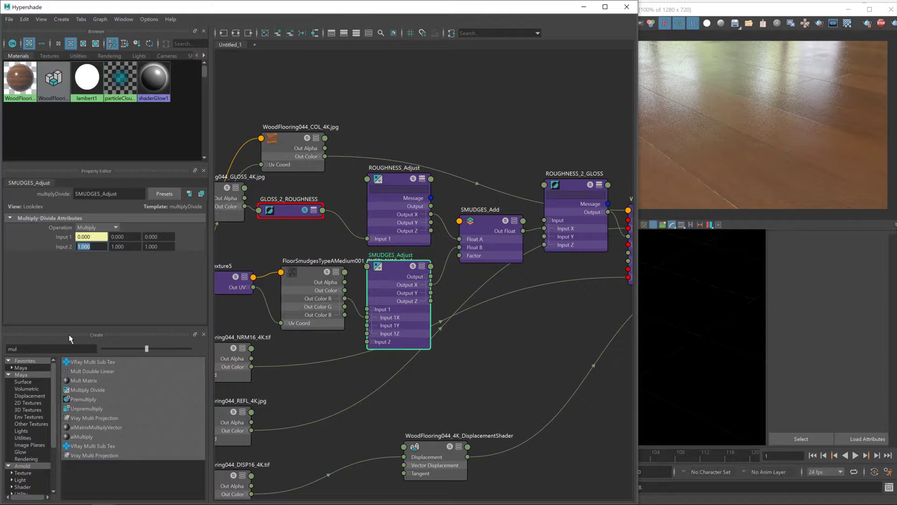
text(0)
key(Return)
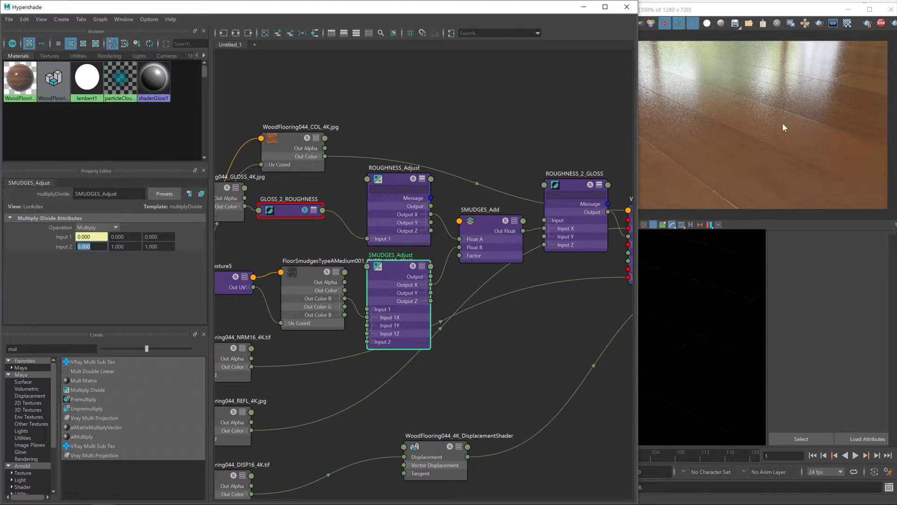
text(1)
key(Return)
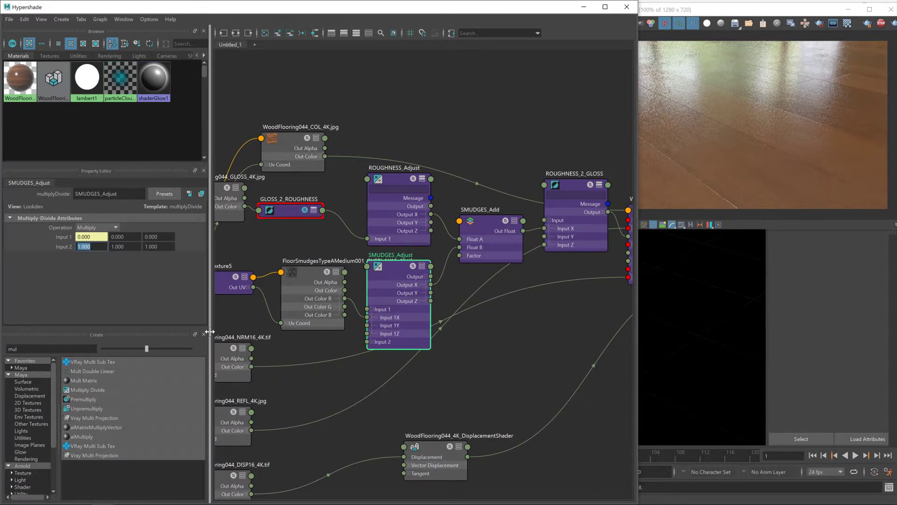
key(BackSpace)
text(.5)
key(Return)
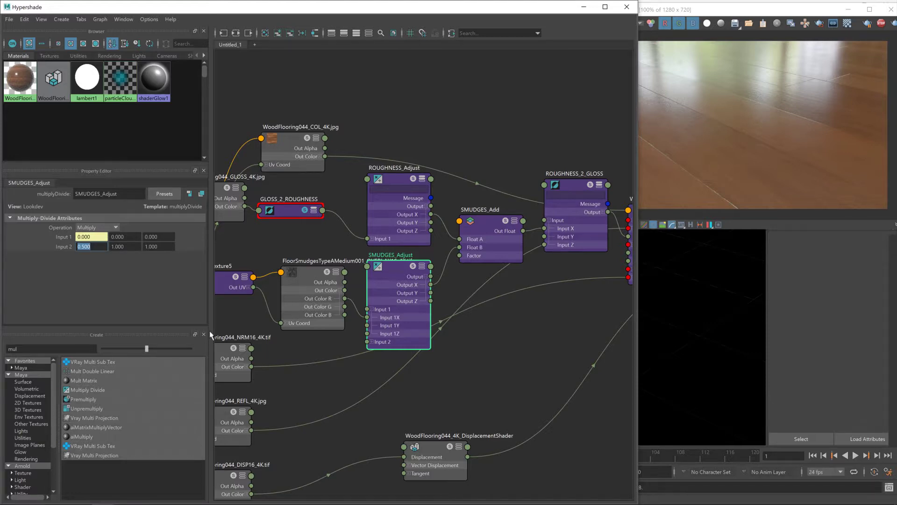
scroll(408, 321, down, 5)
- Move WoodFlooring044_4K_SG6 further right, select the wood material, and search nodes for 'bu'
scroll(437, 322, up, 3)
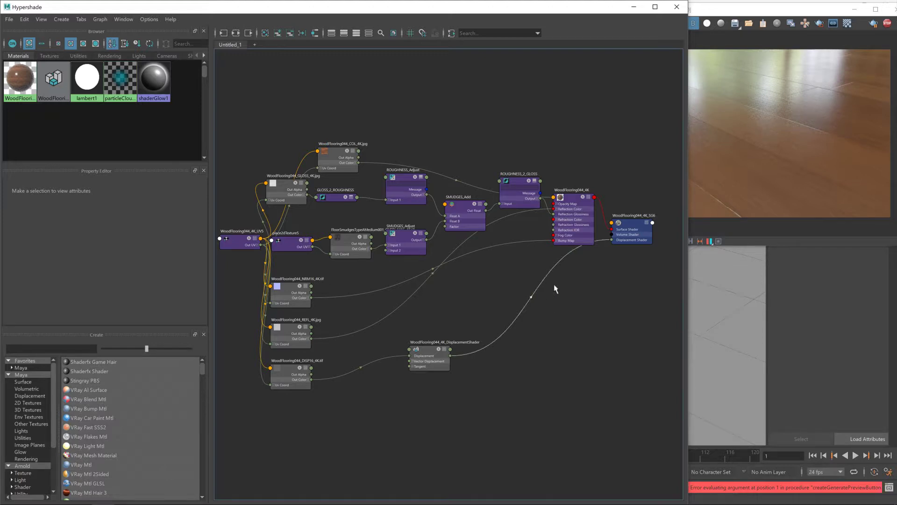
scroll(570, 292, up, 6)
scroll(570, 292, down, 5)
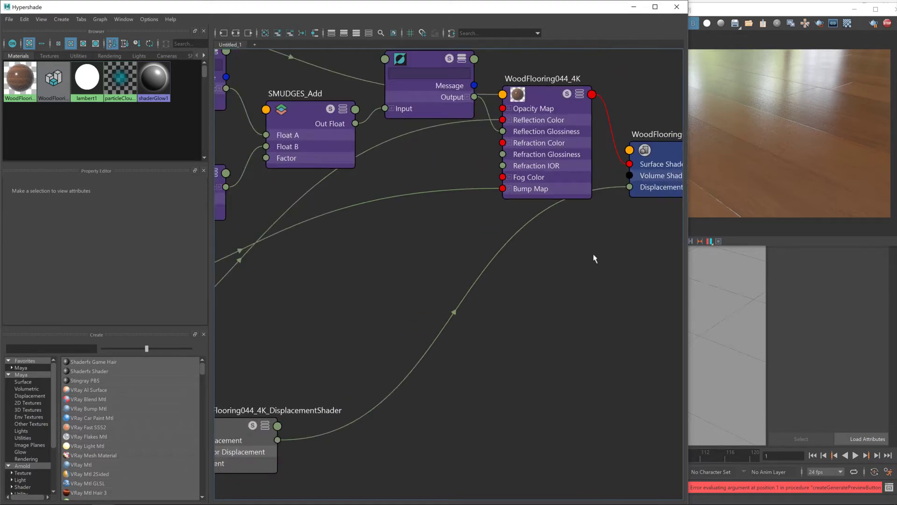
alt+middle_drag(593, 257, 413, 302)
scroll(448, 304, down, 2)
drag(506, 231, 642, 264)
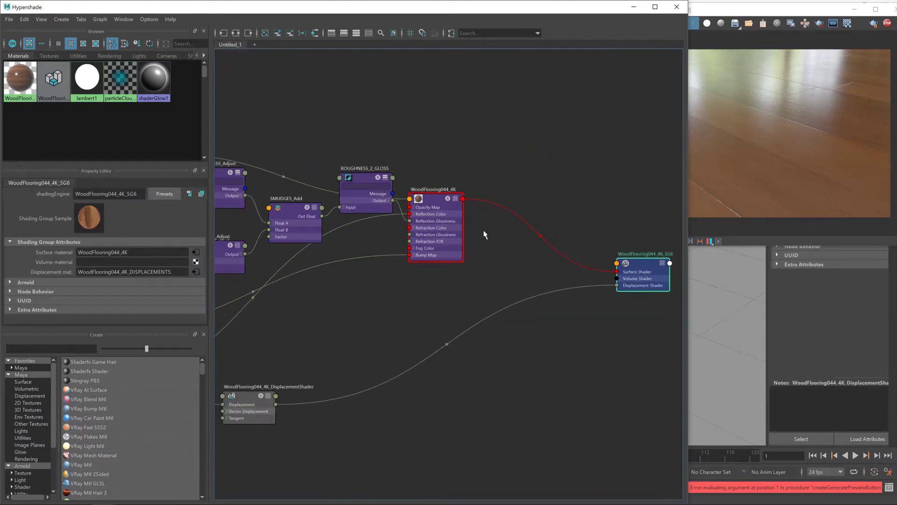
click(434, 192)
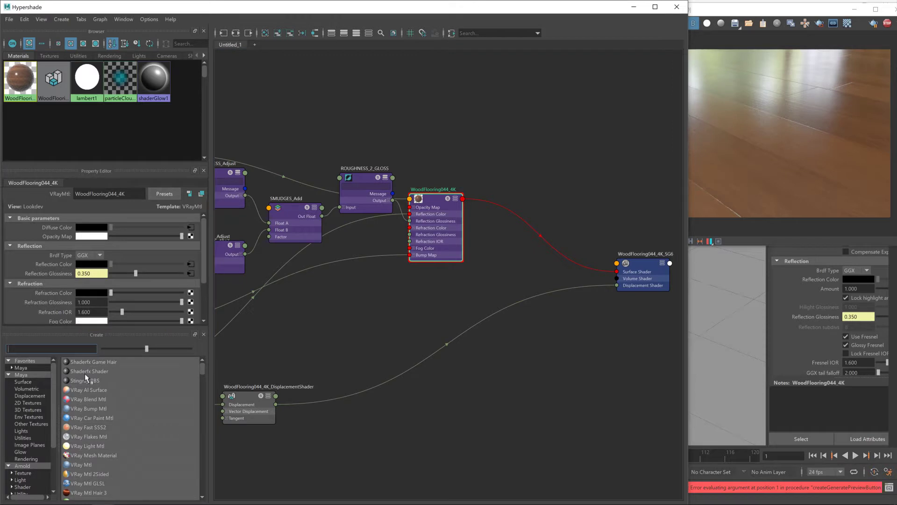
text(bu)
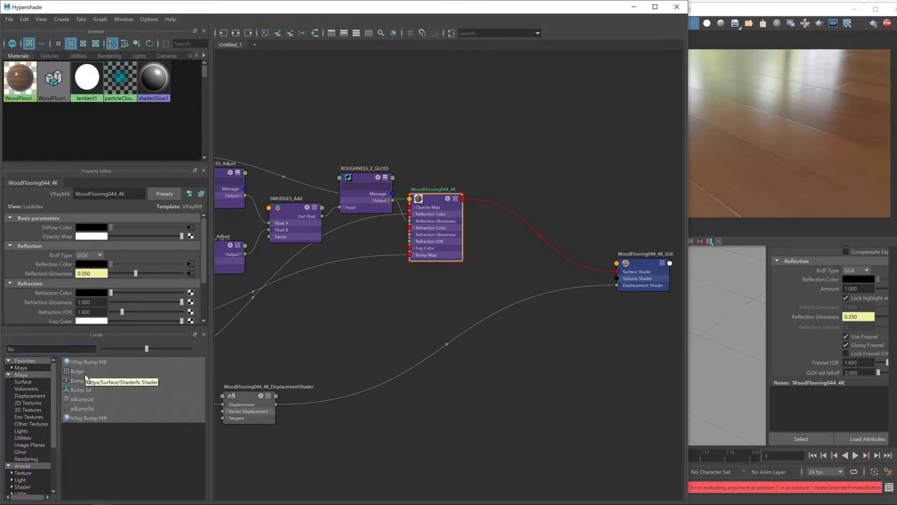
- Create a VRay Bump Mtl and place VRayBumpMtl1 and VRayBumpMtl1SG below the wood shading group
click(107, 418)
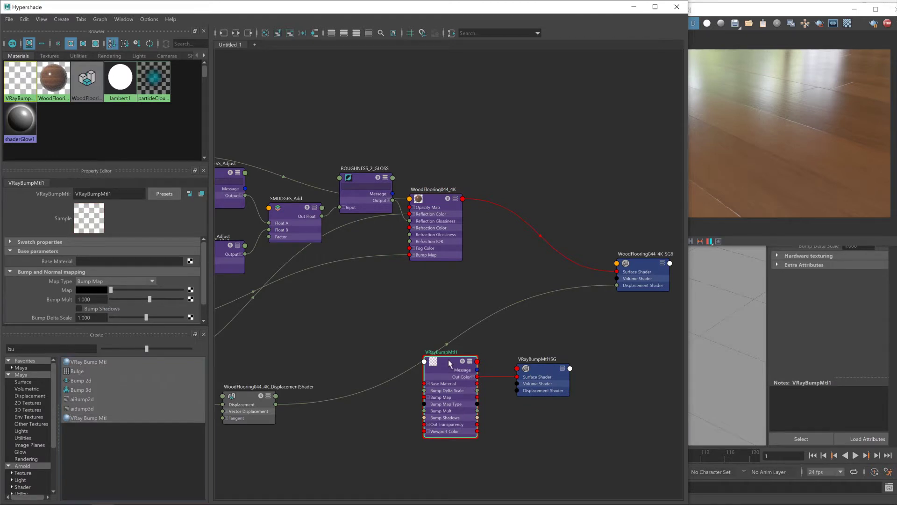
drag(450, 363, 519, 291)
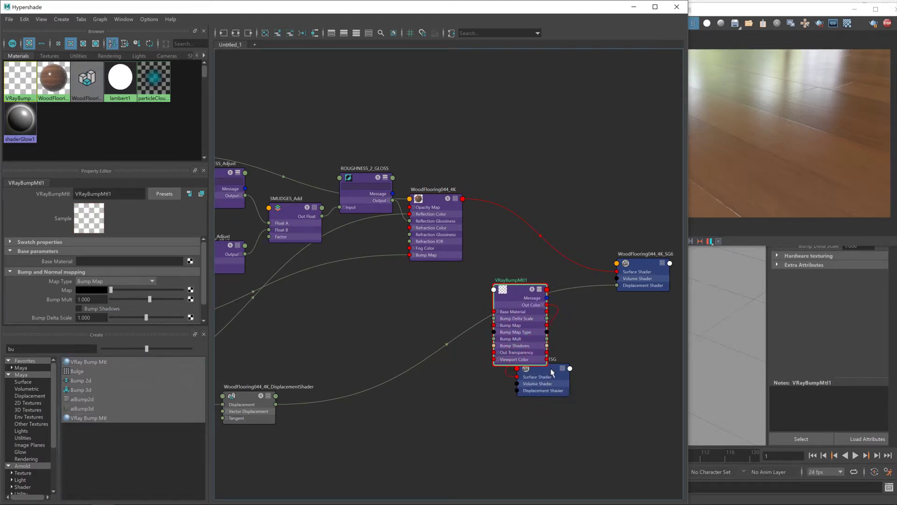
drag(552, 373, 650, 329)
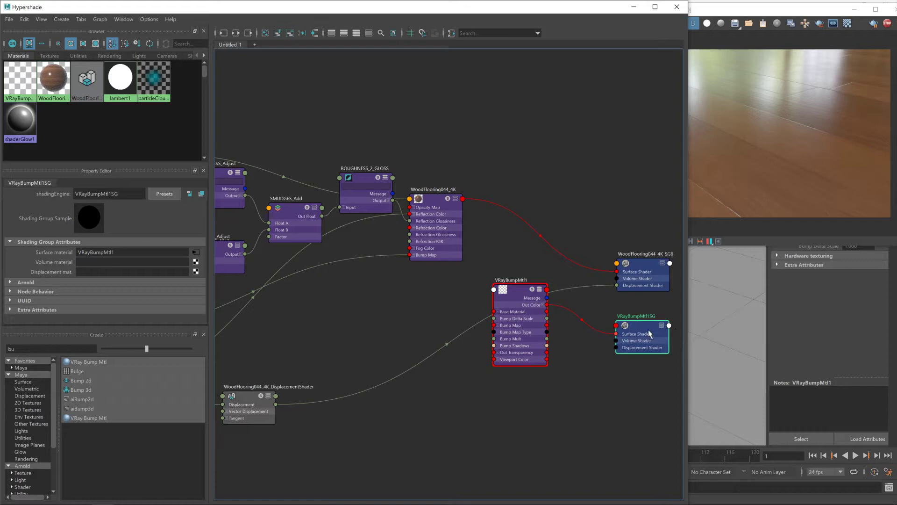
- Assign VRayBumpMtl1 to the floor plane from its Browser swatch
click(643, 270)
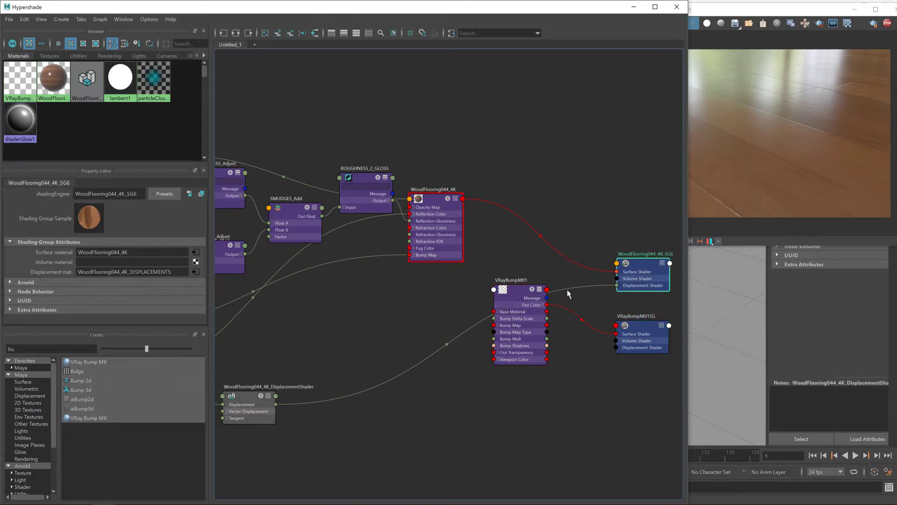
click(643, 330)
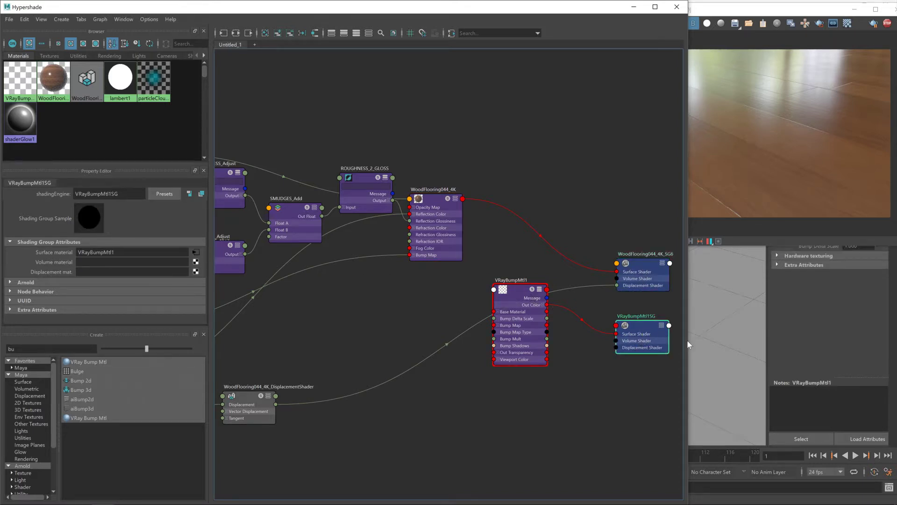
click(706, 343)
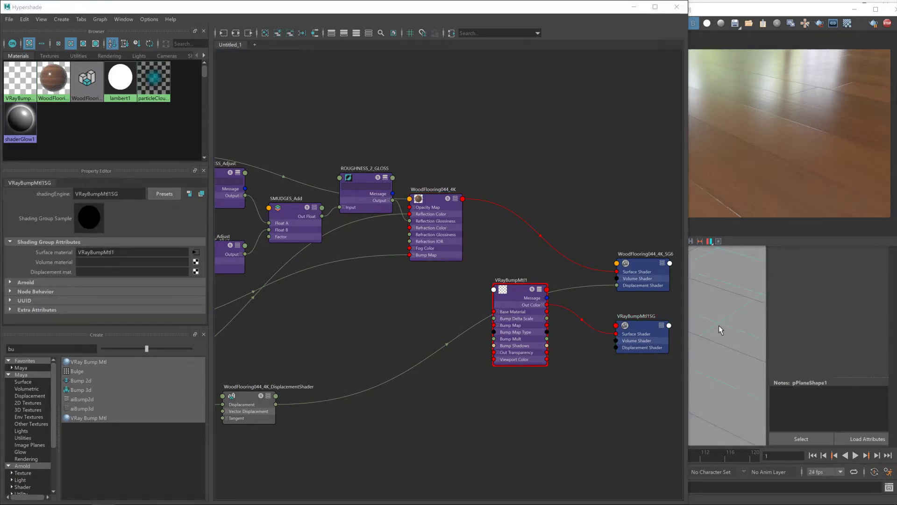
right_click(21, 83)
click(80, 121)
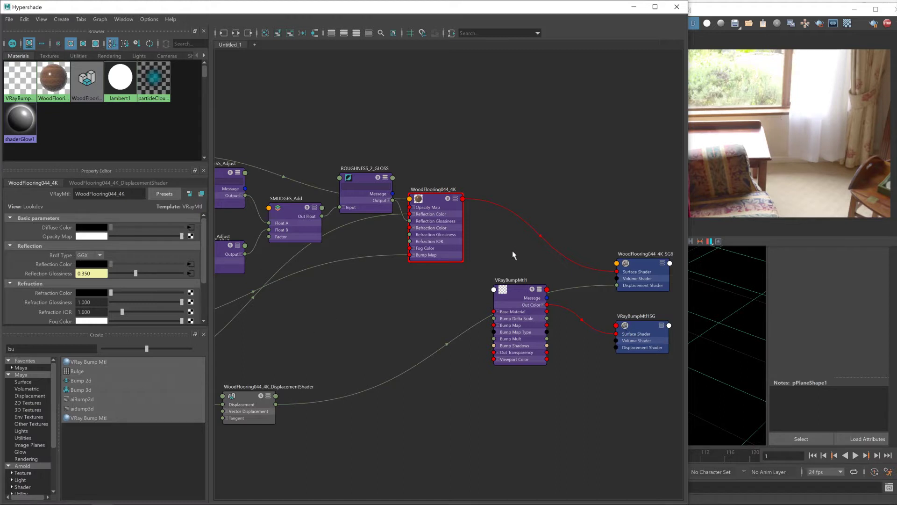
- Connect WoodFlooring044_4K's outColor to VRayBumpMtl1's Base Material
click(463, 199)
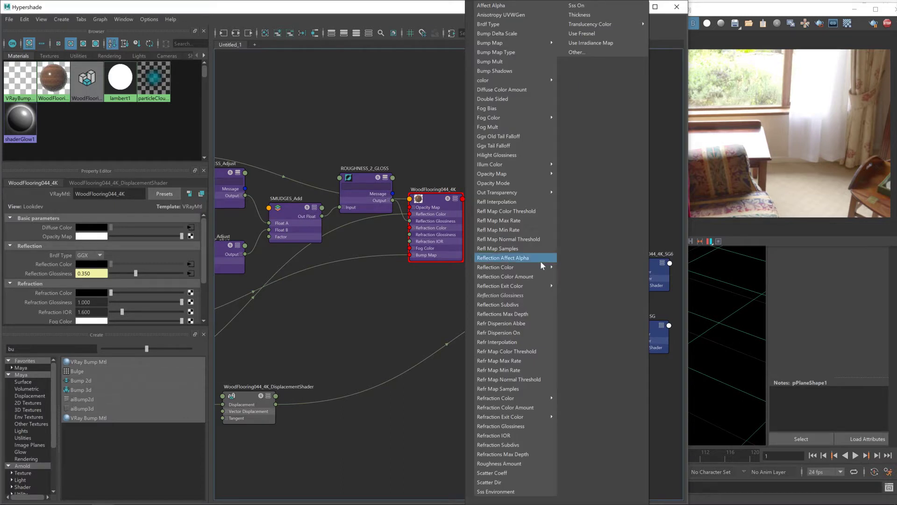
click(595, 53)
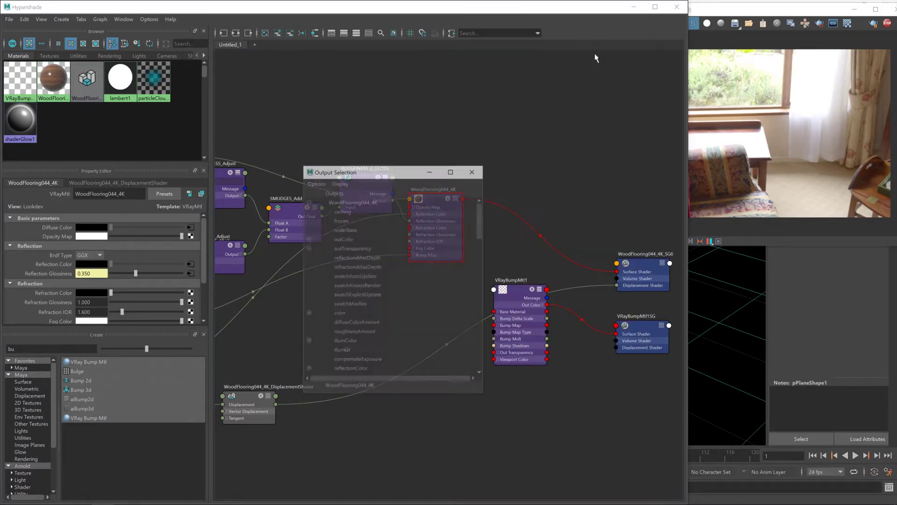
click(341, 239)
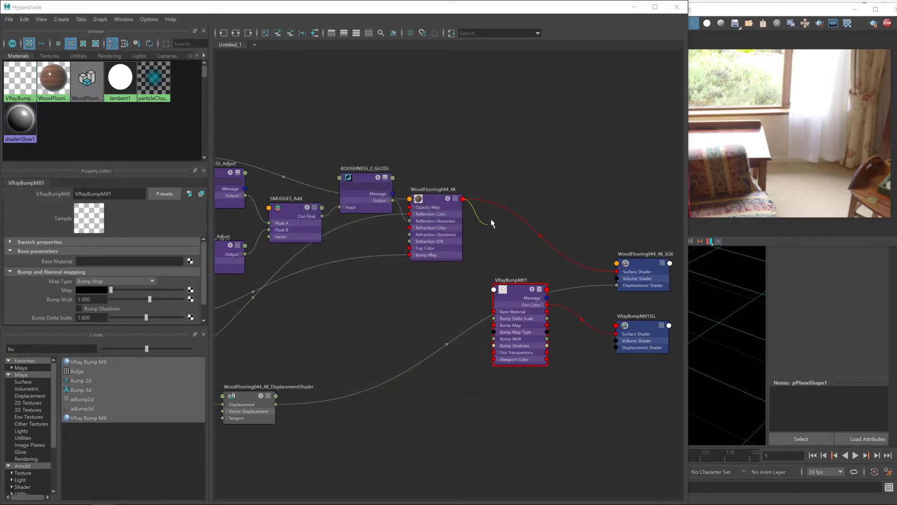
click(494, 312)
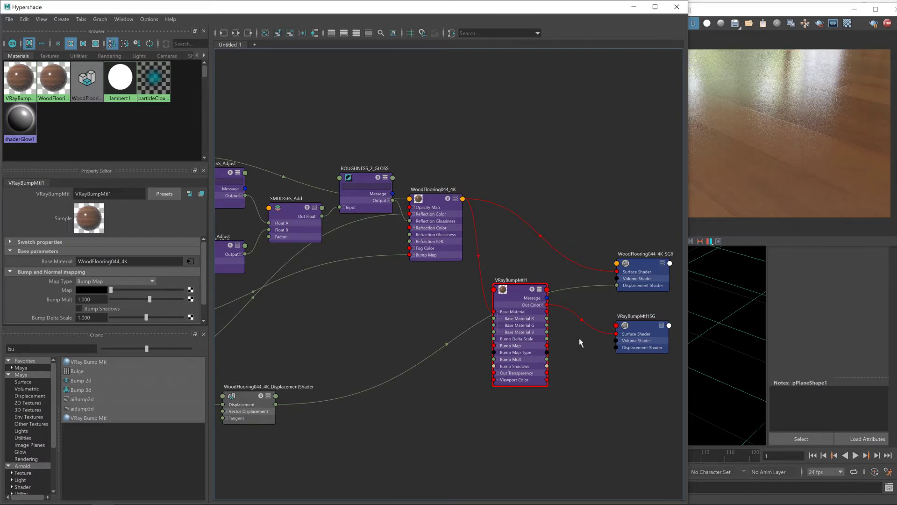
drag(520, 331, 530, 323)
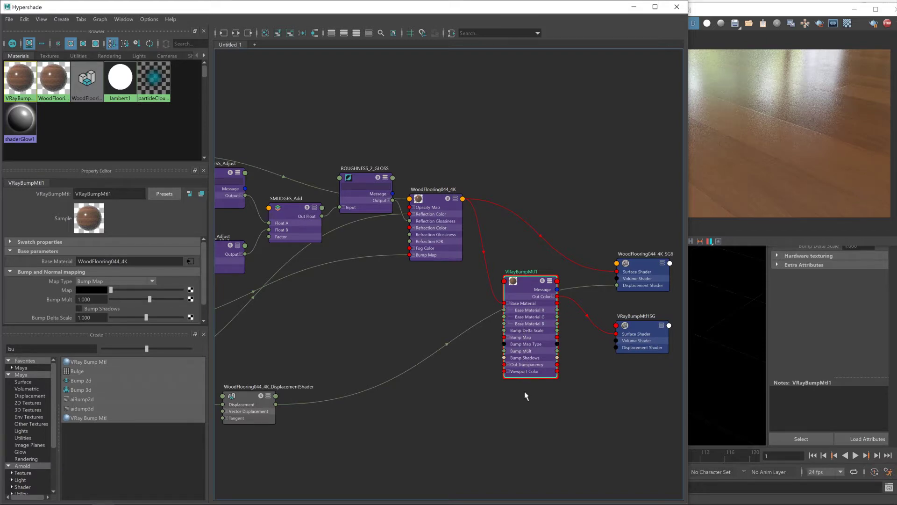
scroll(366, 395, down, 3)
scroll(367, 394, up, 4)
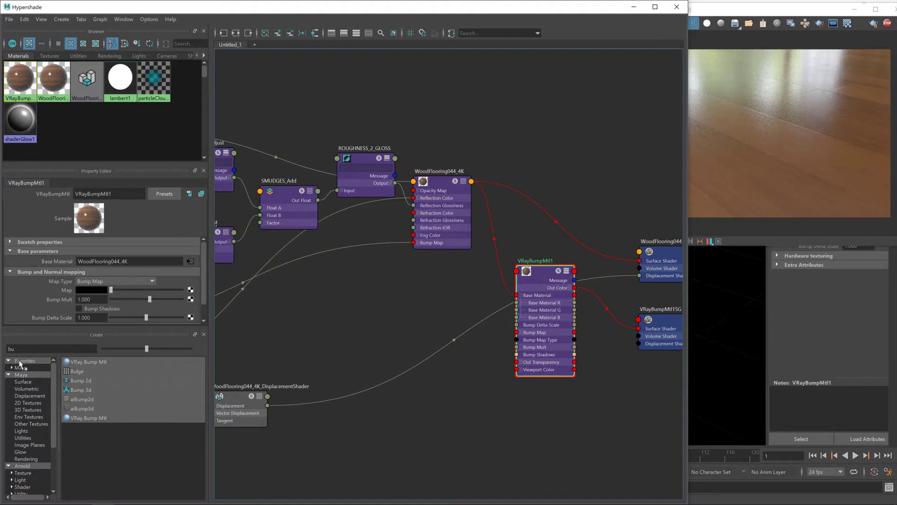
- Create a File texture node with its placement node and rename it SCRATCHES
double_click(7, 349)
text(fil)
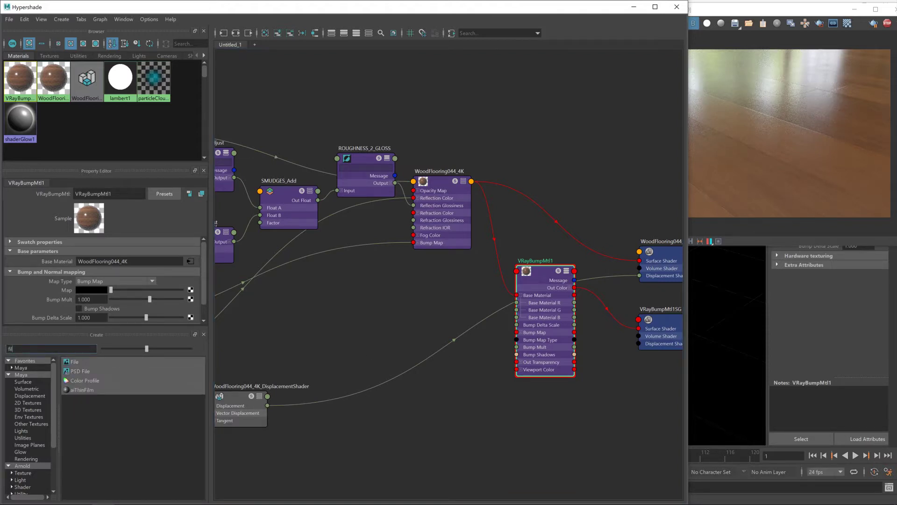
click(83, 361)
click(355, 372)
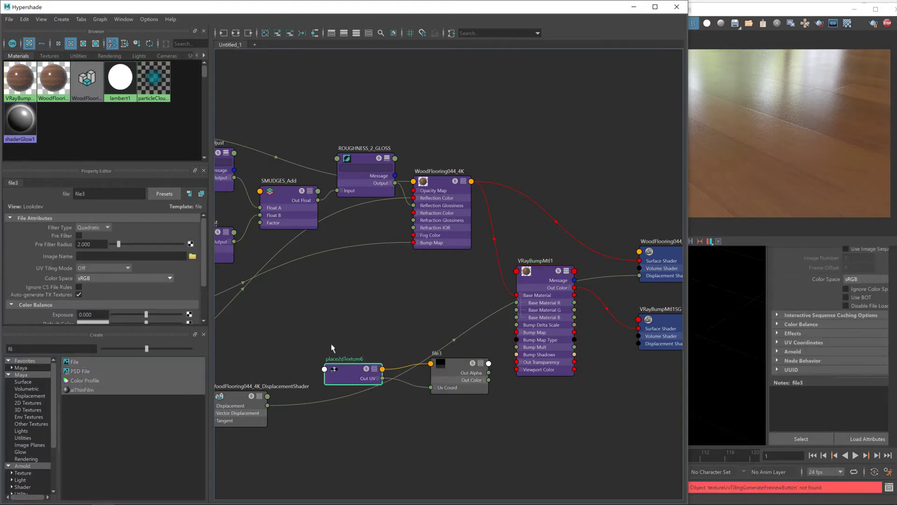
drag(355, 371, 305, 327)
drag(457, 364, 417, 318)
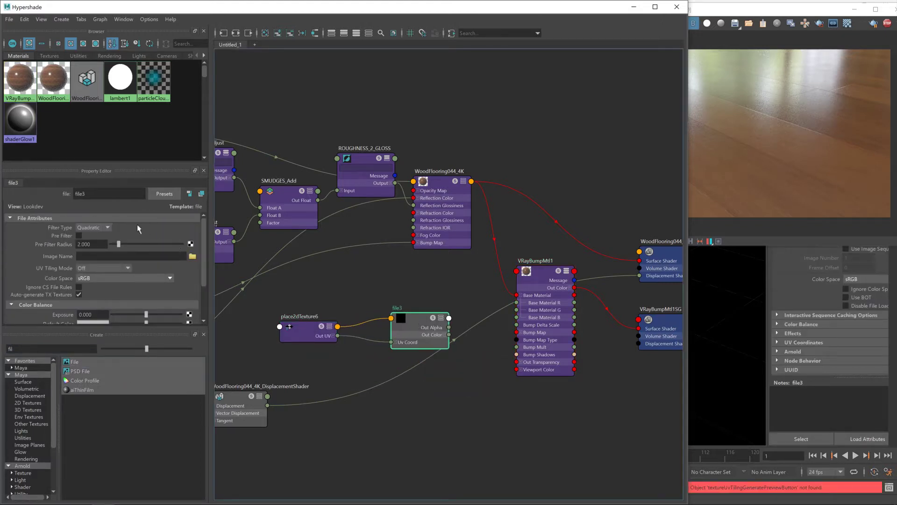
double_click(79, 194)
text(SCRATCHES)
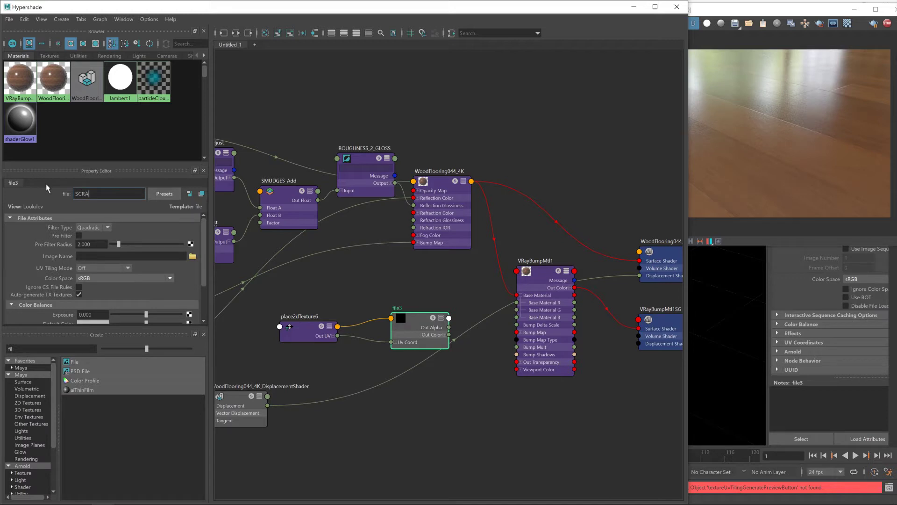
key(Return)
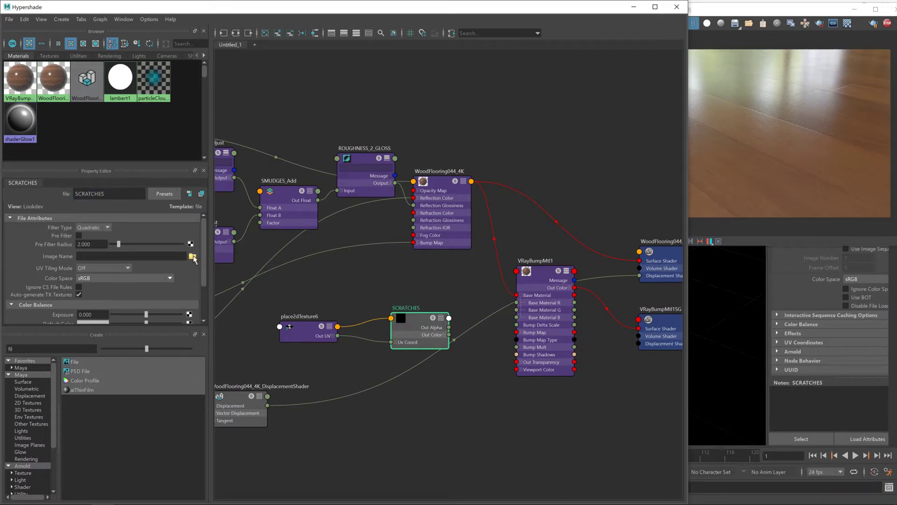
- Load GunScratches003_OVERLAY16_4K.tif as the SCRATCHES image
click(192, 256)
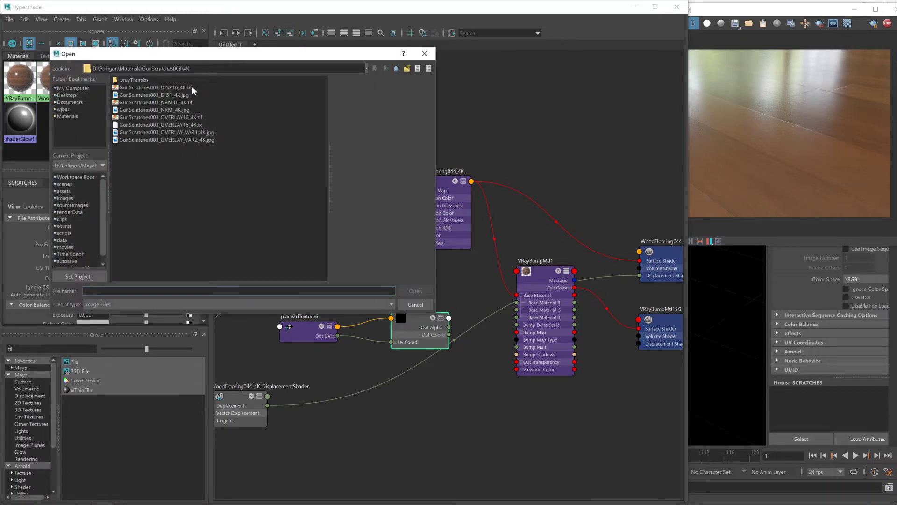
click(189, 87)
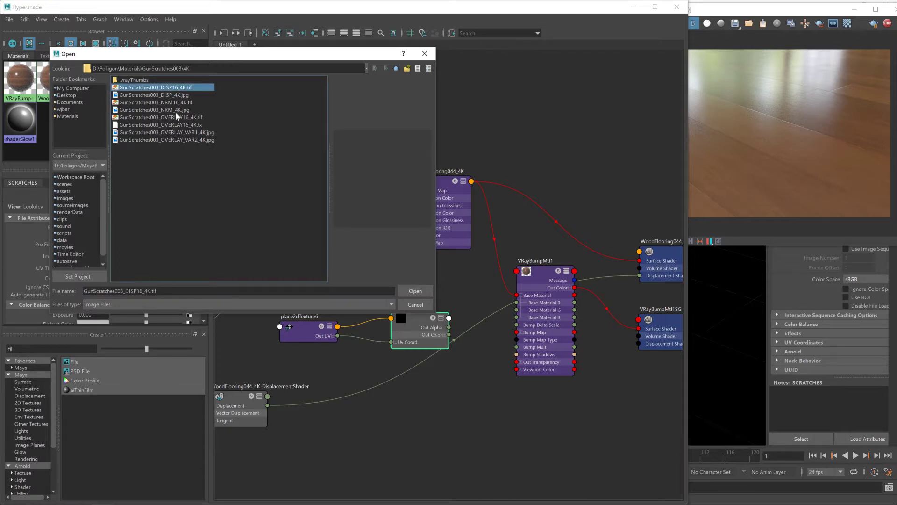
click(195, 118)
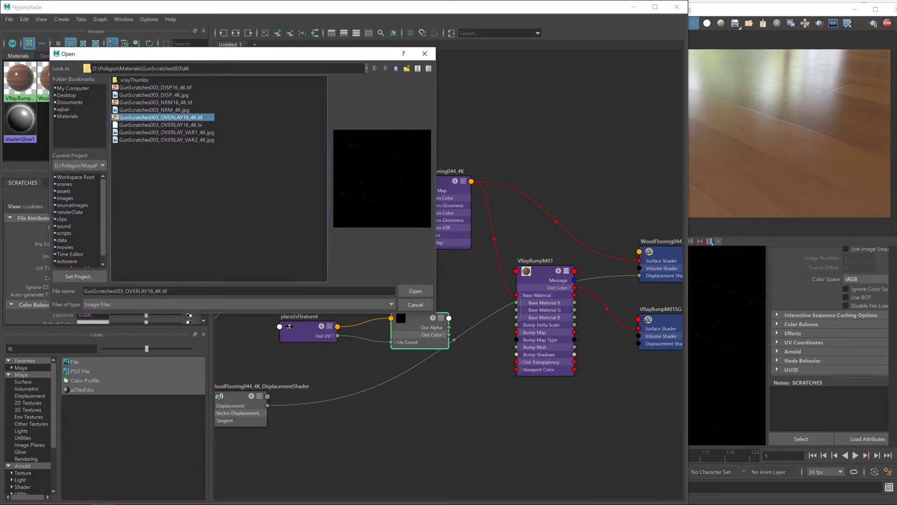
click(415, 291)
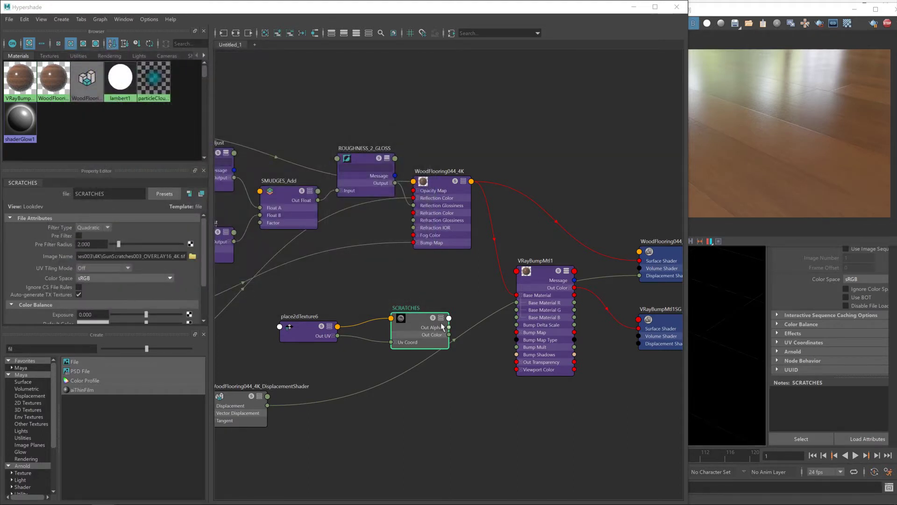
- Wire SCRATCHES Out Color into VRayBumpMtl1's Bump Map and check the scratches in the V-Ray render
drag(448, 334, 519, 331)
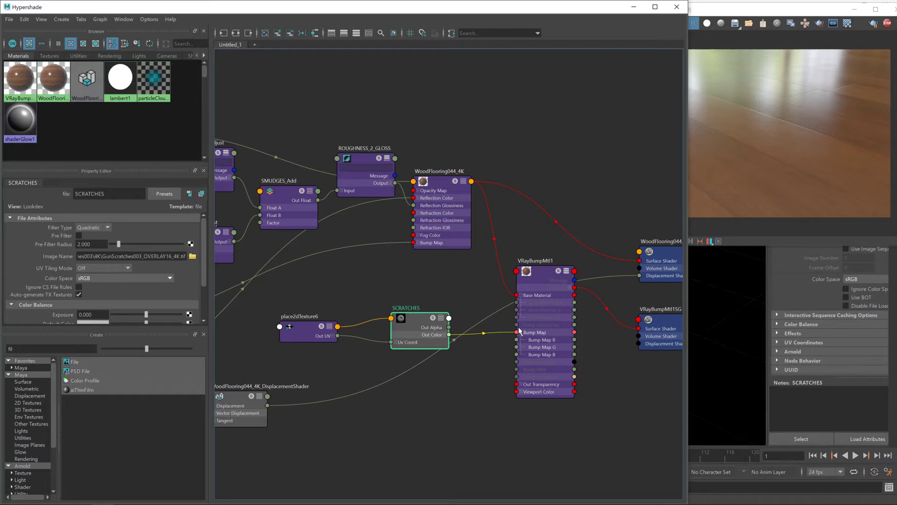
drag(519, 330, 518, 331)
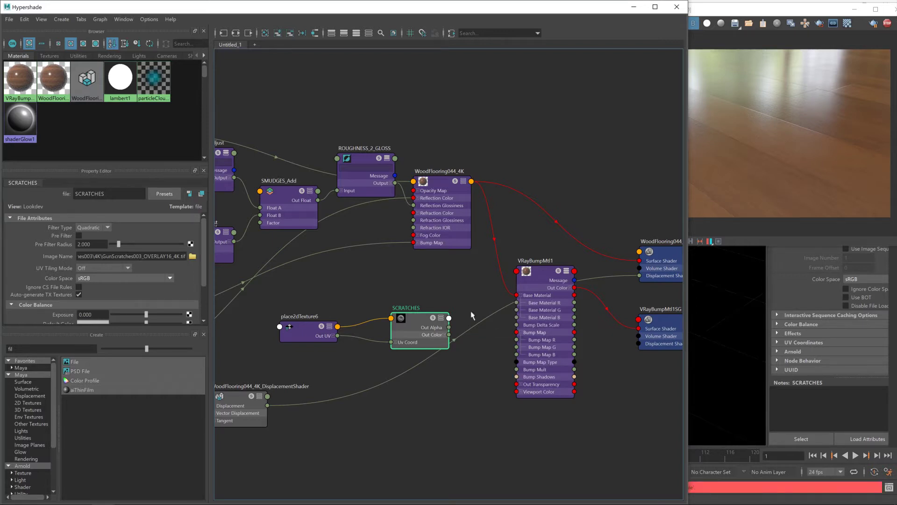
drag(449, 335, 518, 333)
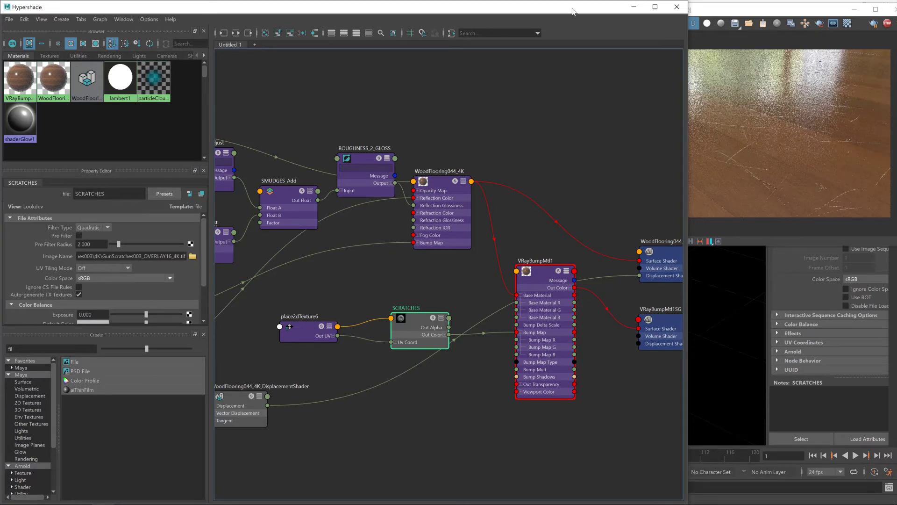
click(751, 220)
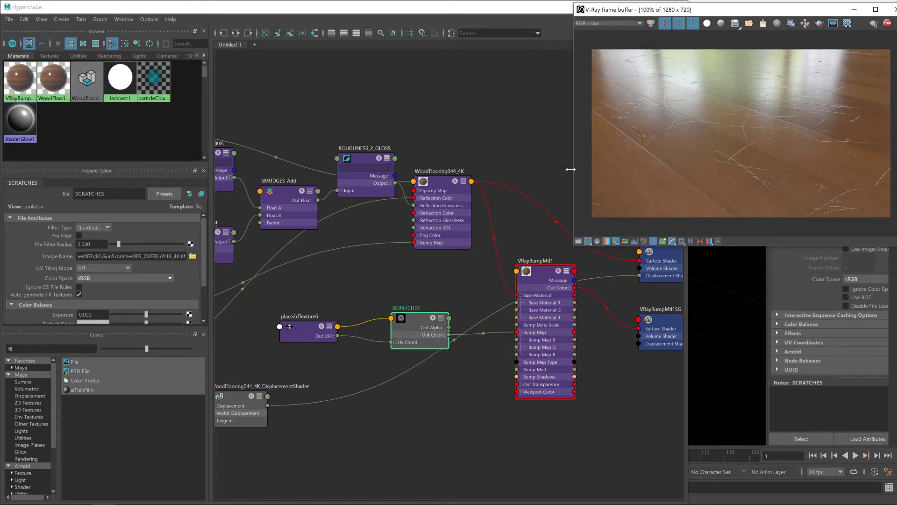
click(299, 339)
- Set place2dTexture6's Repeat UV to 5 by 5 so the scratches tile finer
click(299, 339)
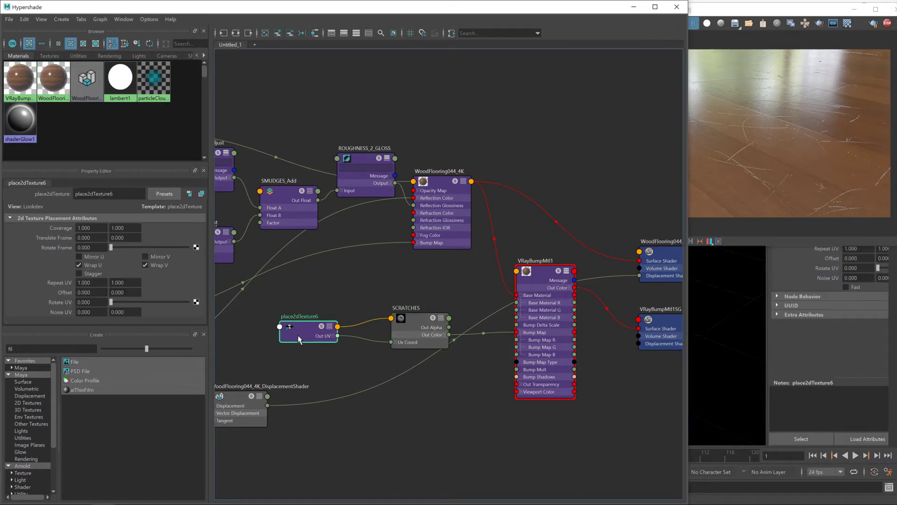
drag(306, 338, 331, 334)
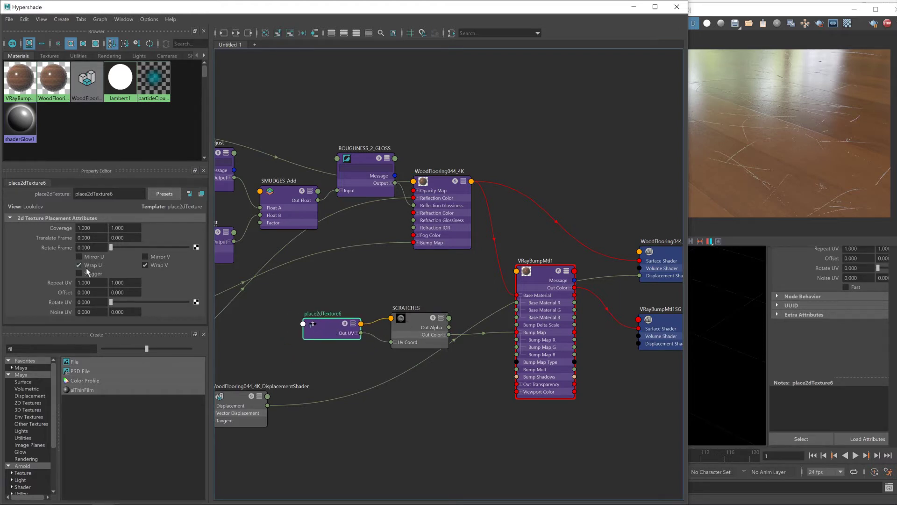
drag(92, 282, 36, 283)
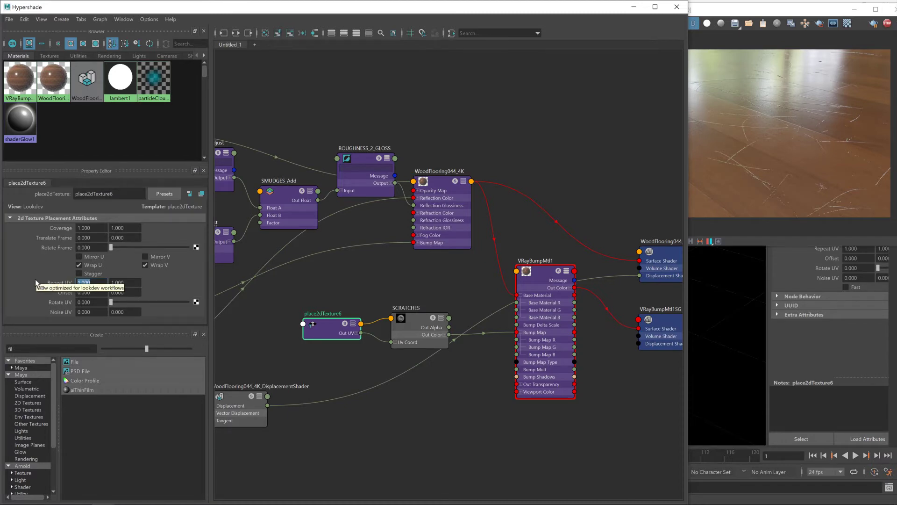
text(5)
key(Tab)
text(5)
key(Return)
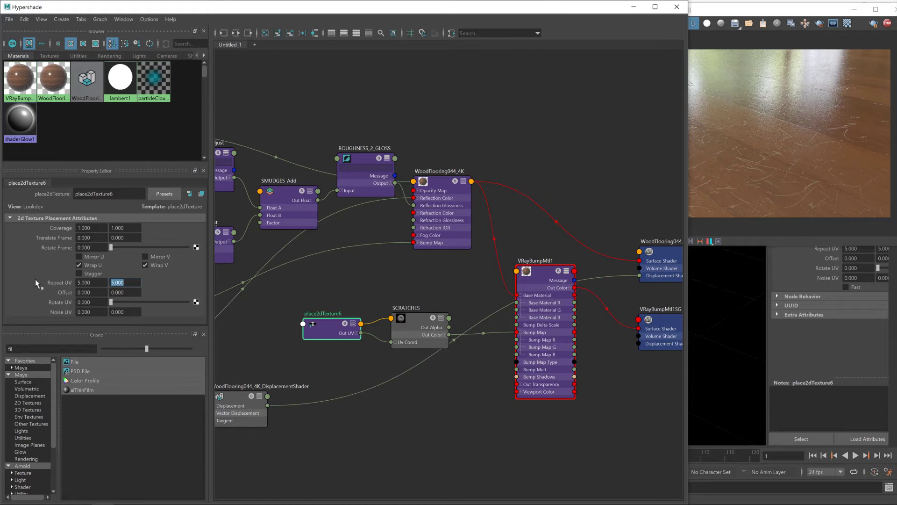
- Set VRayBumpMtl1's Bump Mult to -1, then refine it to -0.05
click(536, 280)
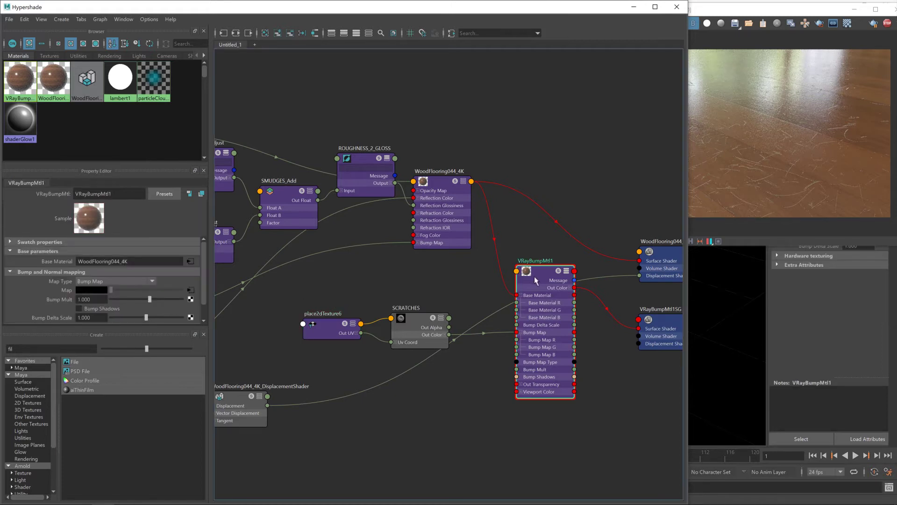
click(68, 302)
text(-1)
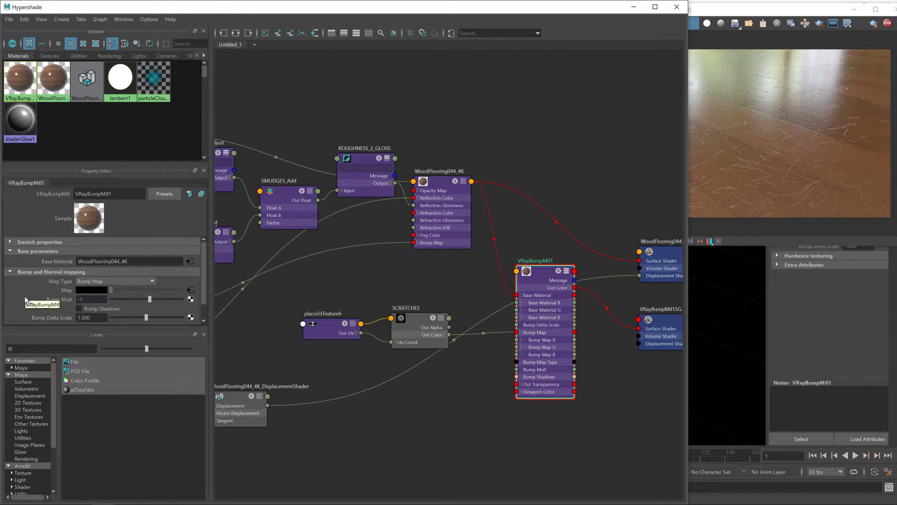
key(Return)
text(-.05)
key(Return)
- Close Hypershade and set the Render Settings resolution preset to HD 1080 (1920 × 1080)
click(677, 6)
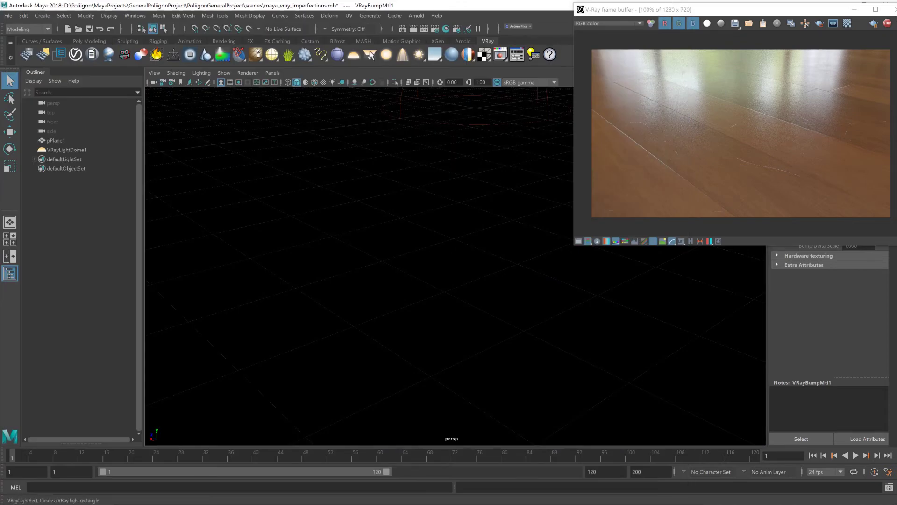
click(437, 30)
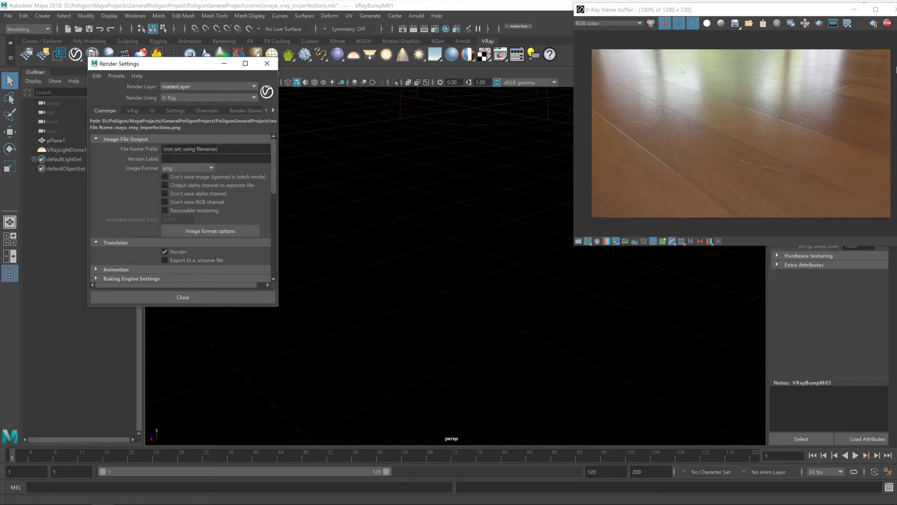
click(887, 27)
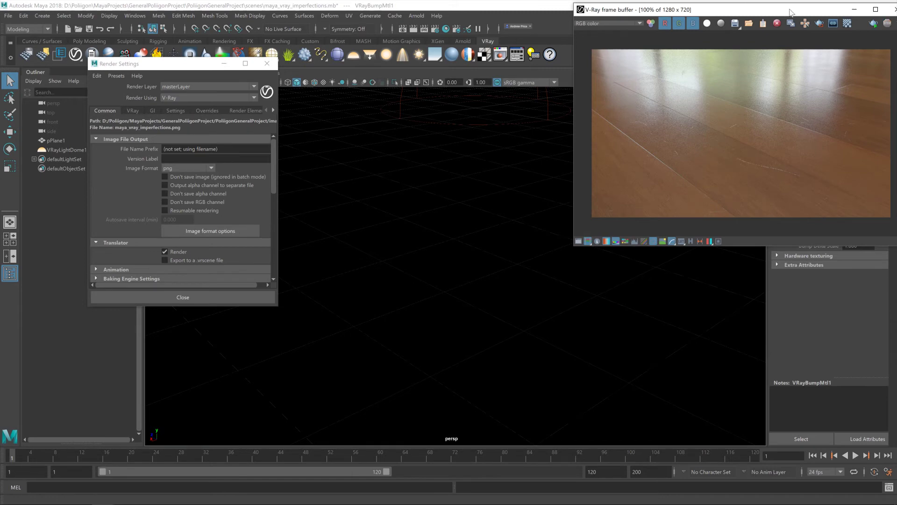
click(140, 112)
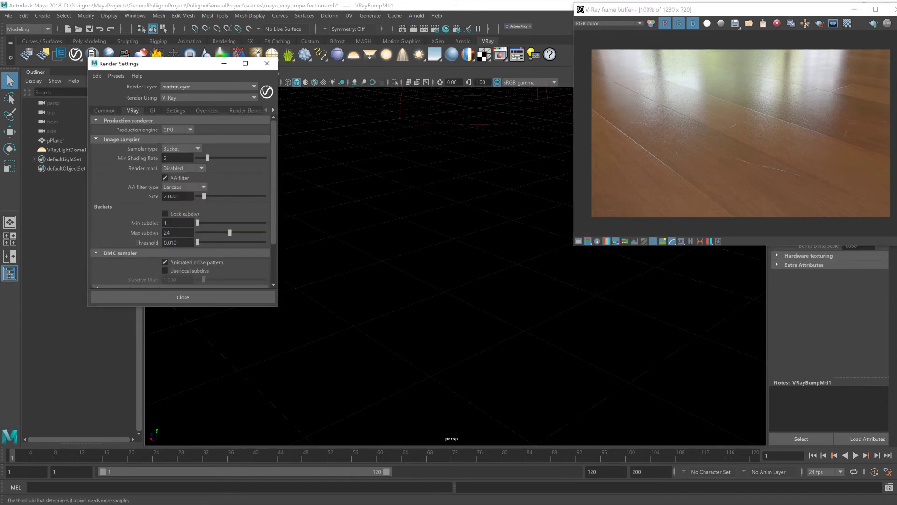
click(105, 111)
scroll(221, 227, down, 8)
scroll(221, 227, down, 2)
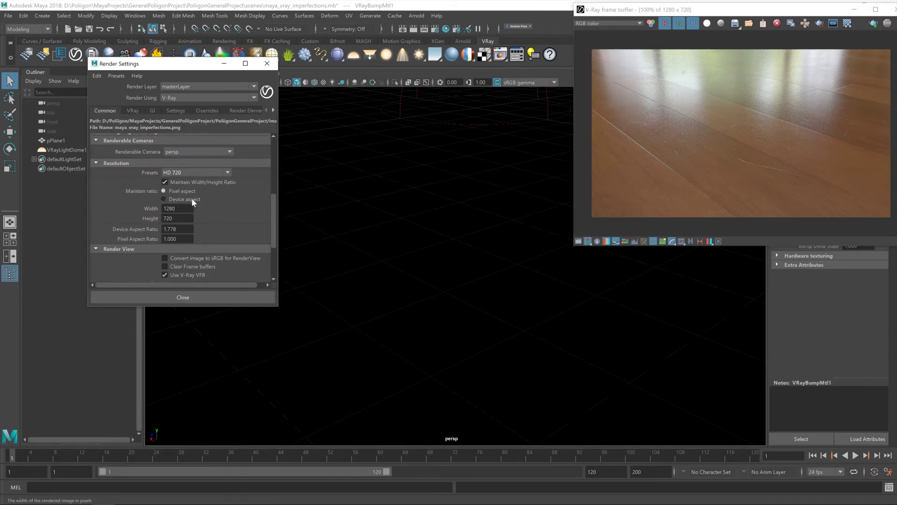
click(196, 173)
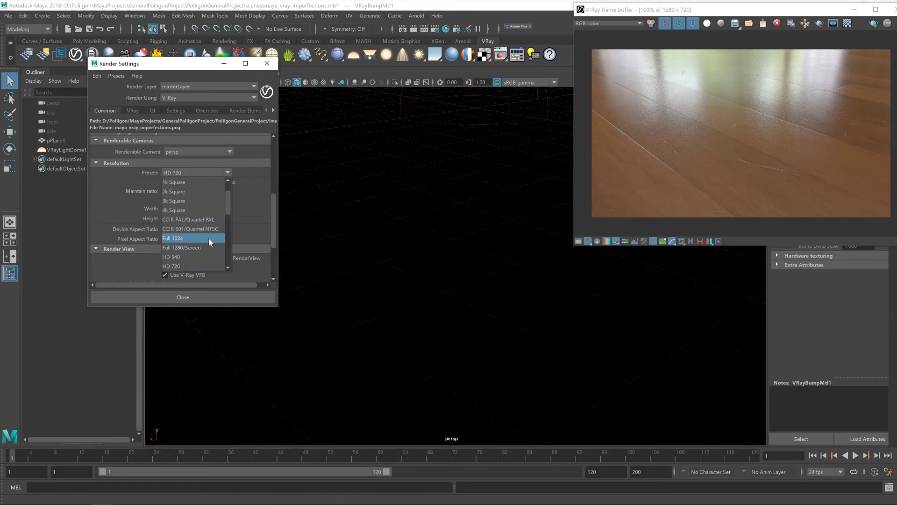
scroll(213, 242, down, 1)
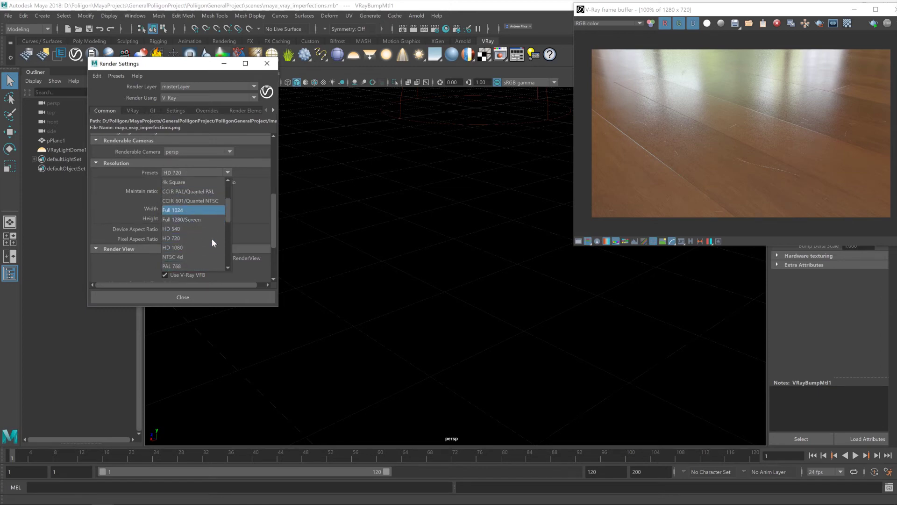
click(206, 248)
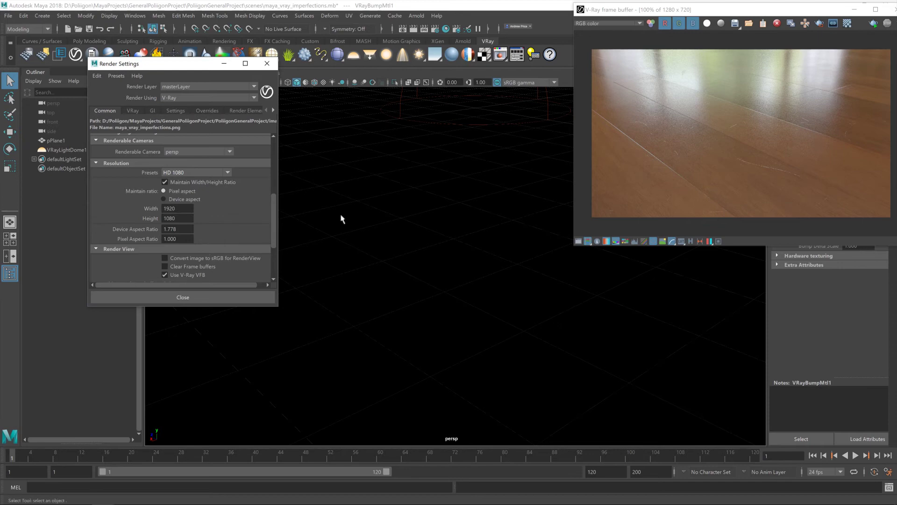
- Center the V-Ray frame buffer and render the wood floor at 1920 × 1080
drag(799, 9, 630, 66)
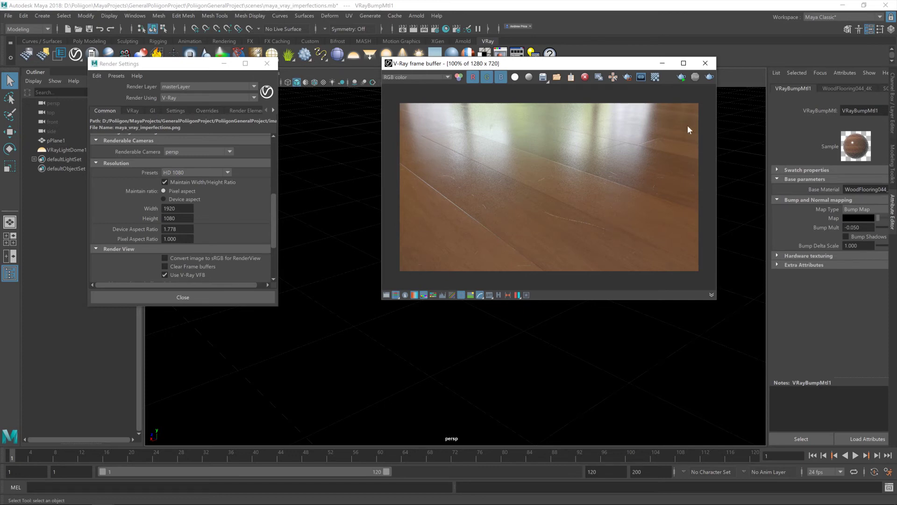
click(710, 77)
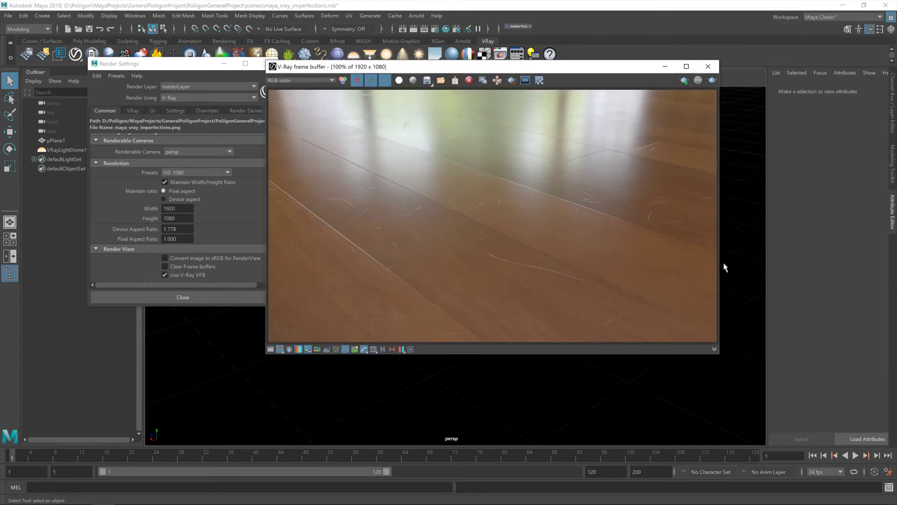